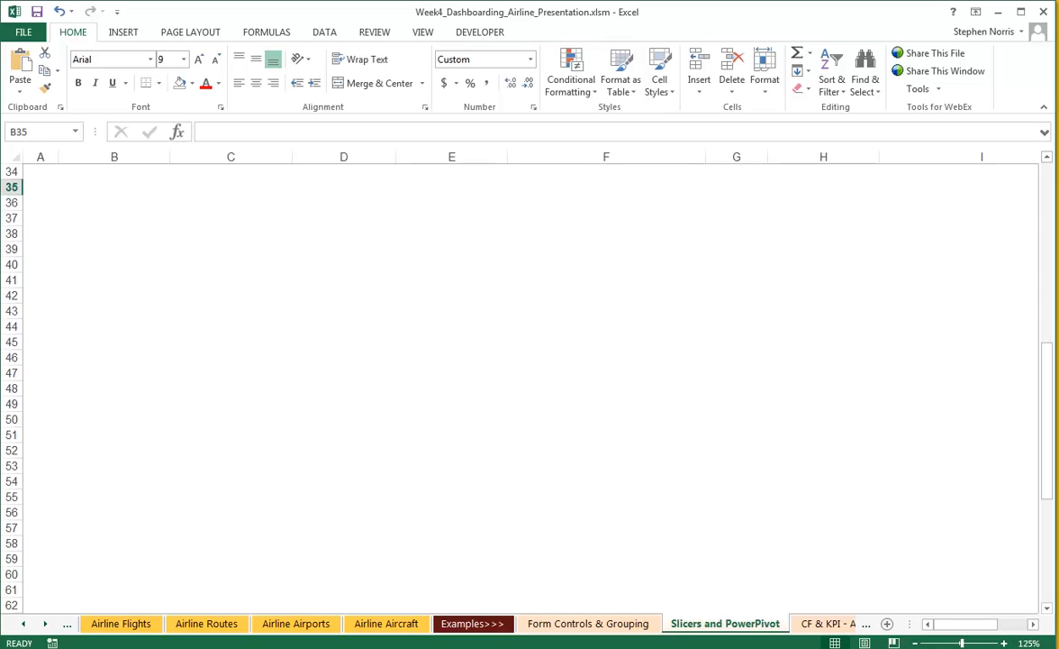
Insert a line PivotChart based on the Count of Flights pivot table.
click(106, 184)
scroll(107, 185, down, 1)
scroll(523, 378, down, 7)
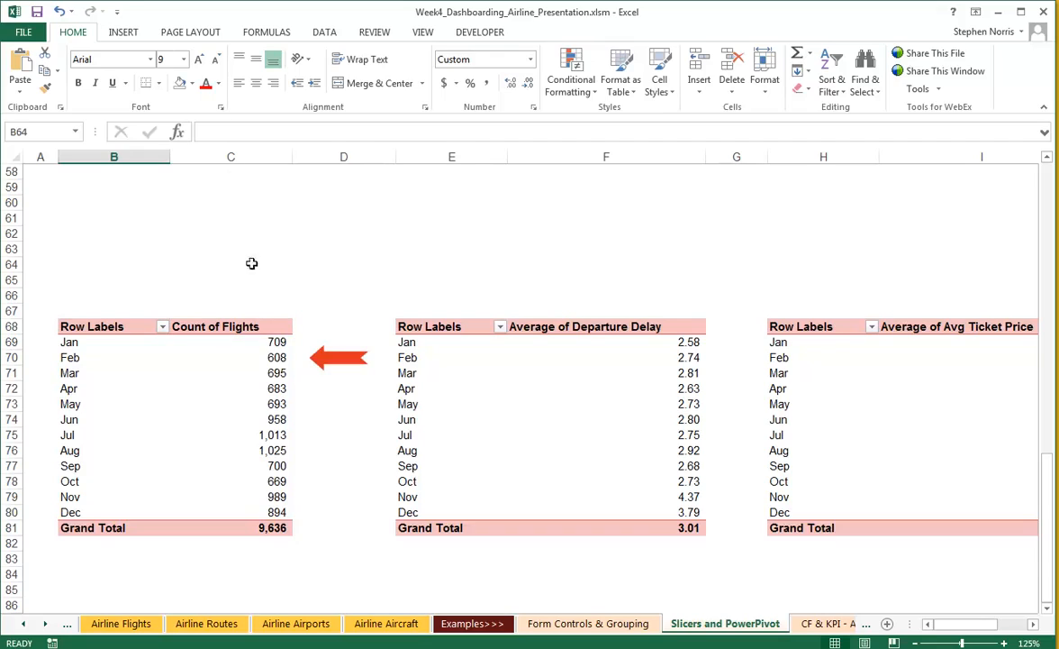
click(257, 358)
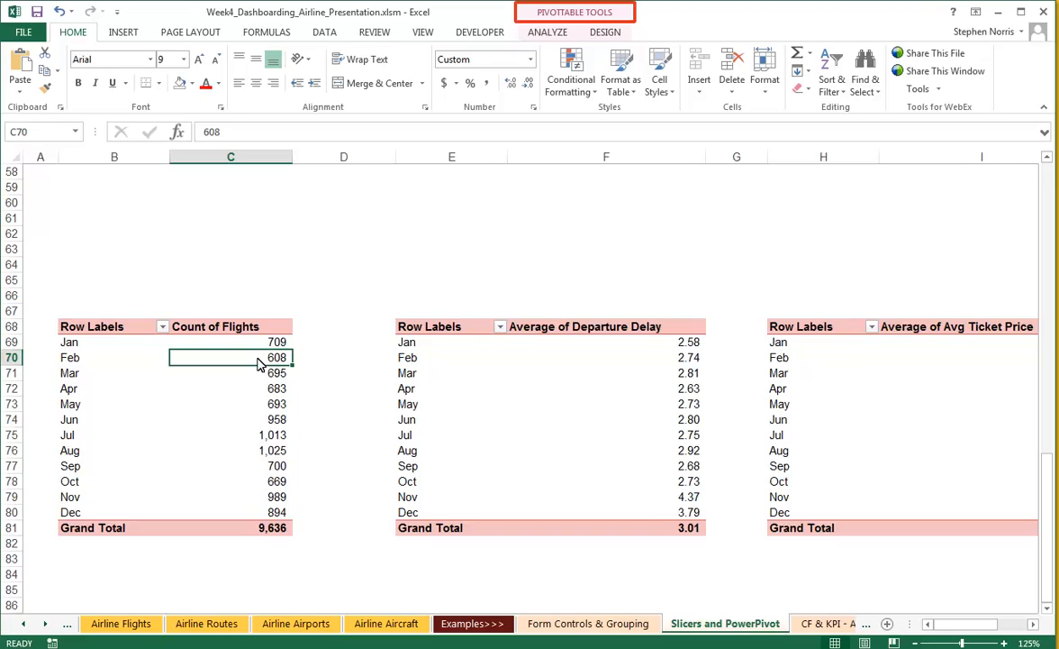
click(547, 33)
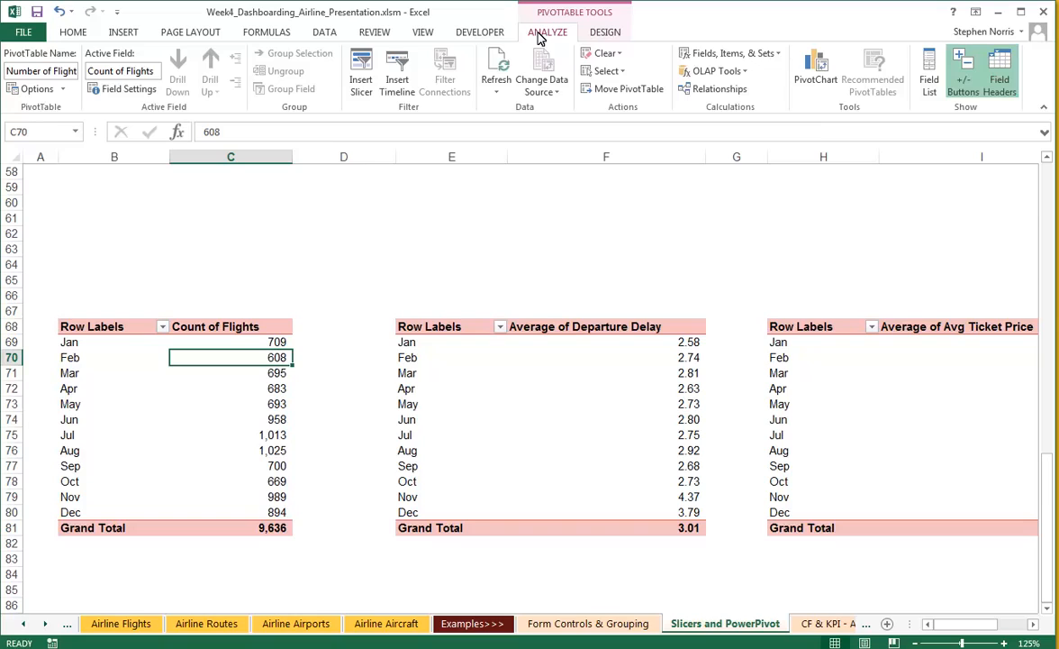
click(809, 74)
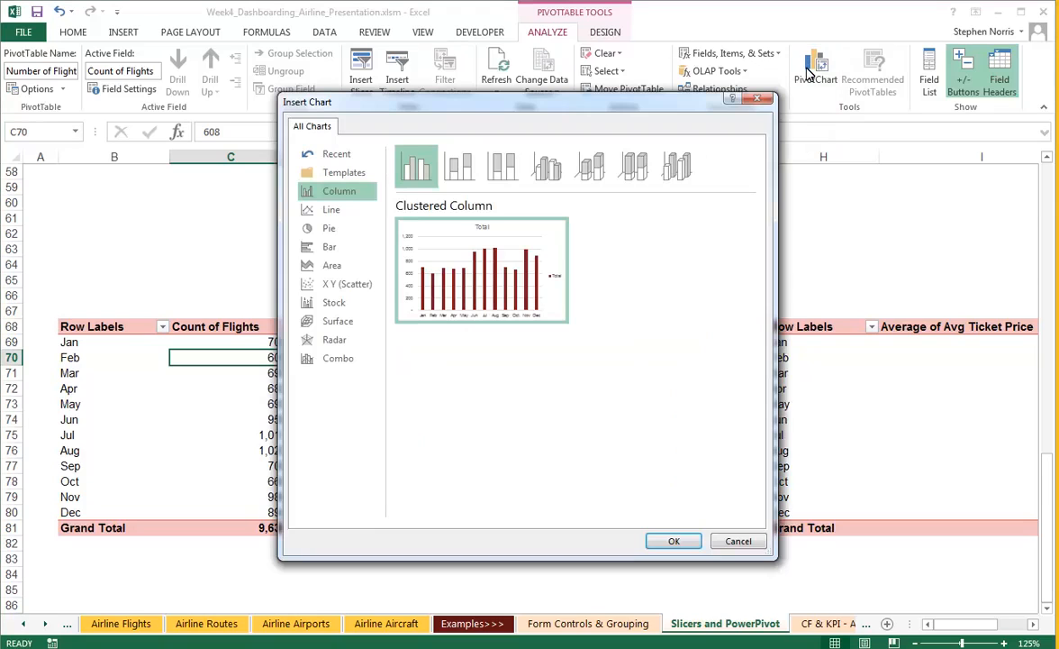
click(320, 218)
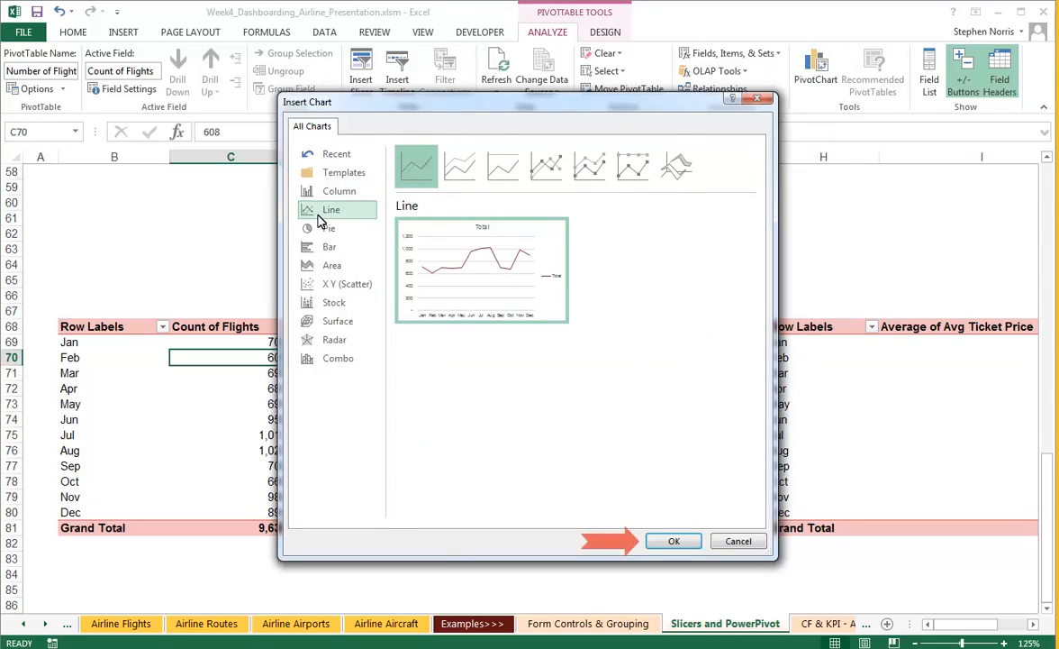
click(671, 541)
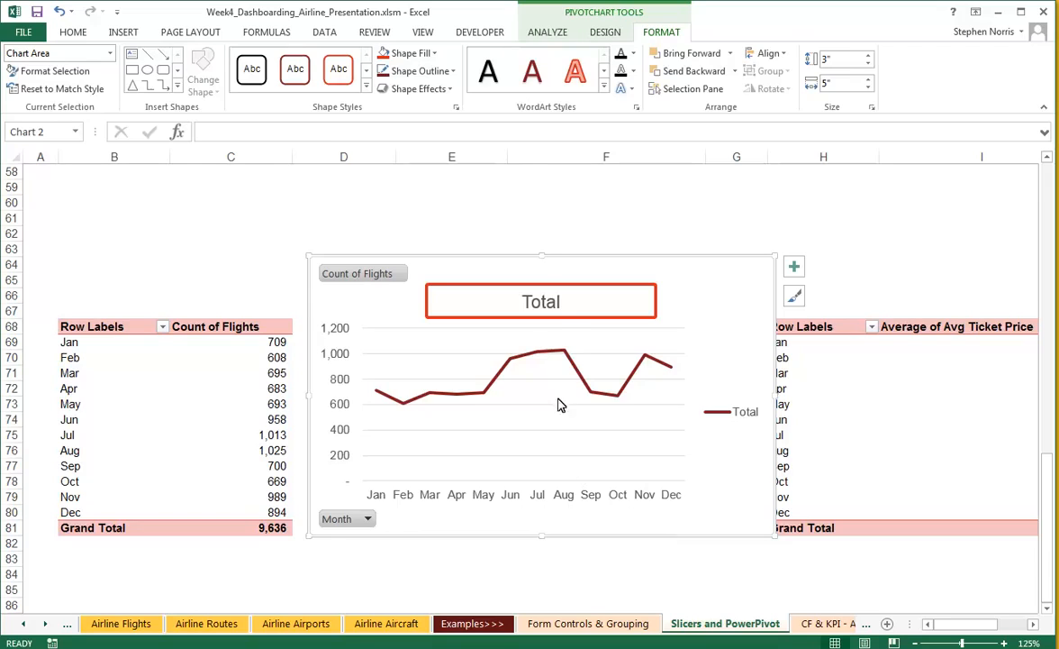
Replace the new chart's title with "Flight volume over time".
click(556, 301)
double_click(545, 301)
key(BackSpace)
text(Flig)
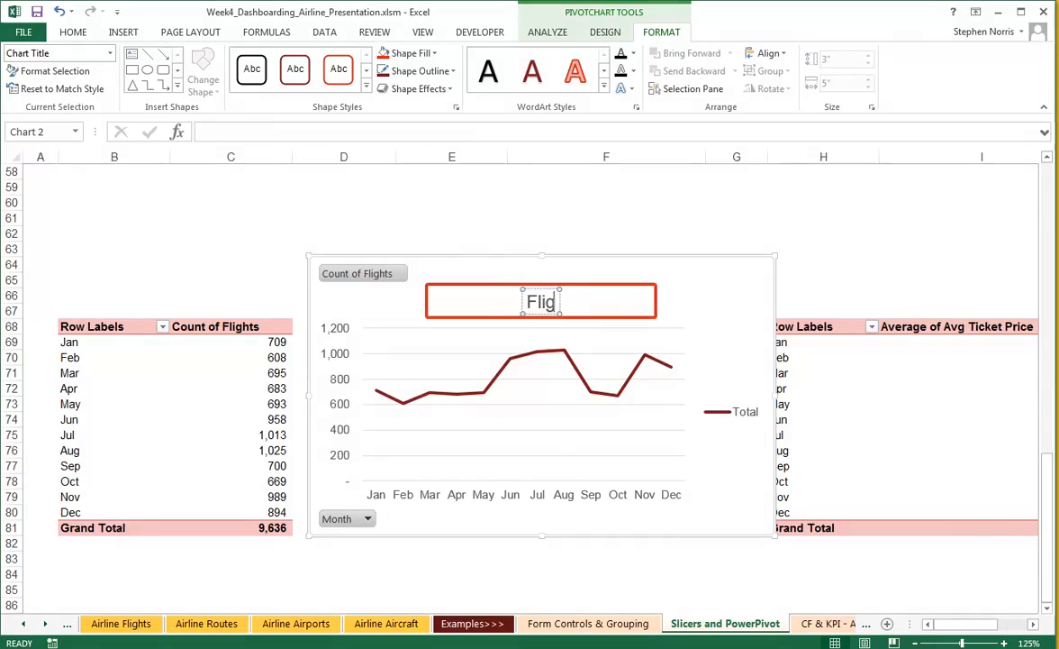
text(ht volume o)
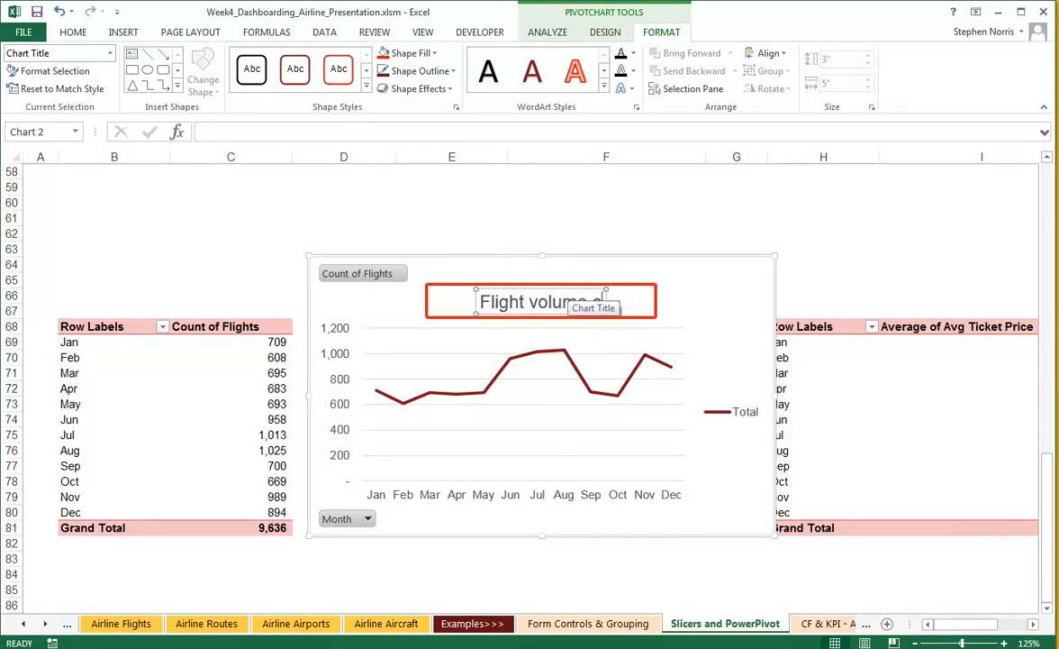
text(ver time)
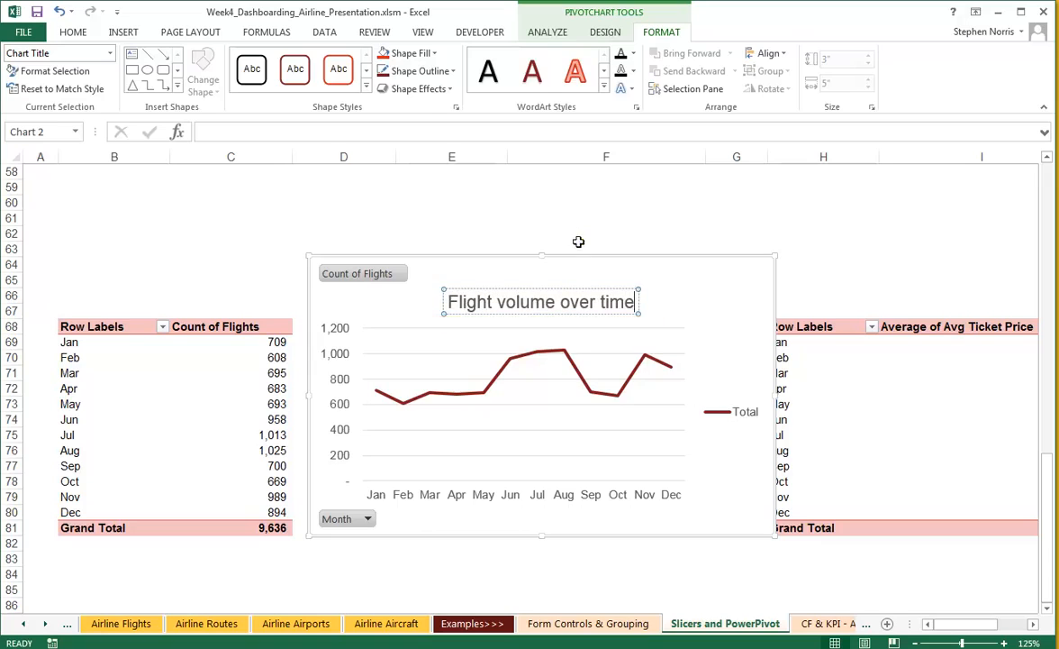
Move the flight volume chart up into the empty area above the pivot tables, starting near row 35.
click(531, 231)
drag(537, 260, 549, 245)
scroll(550, 245, up, 4)
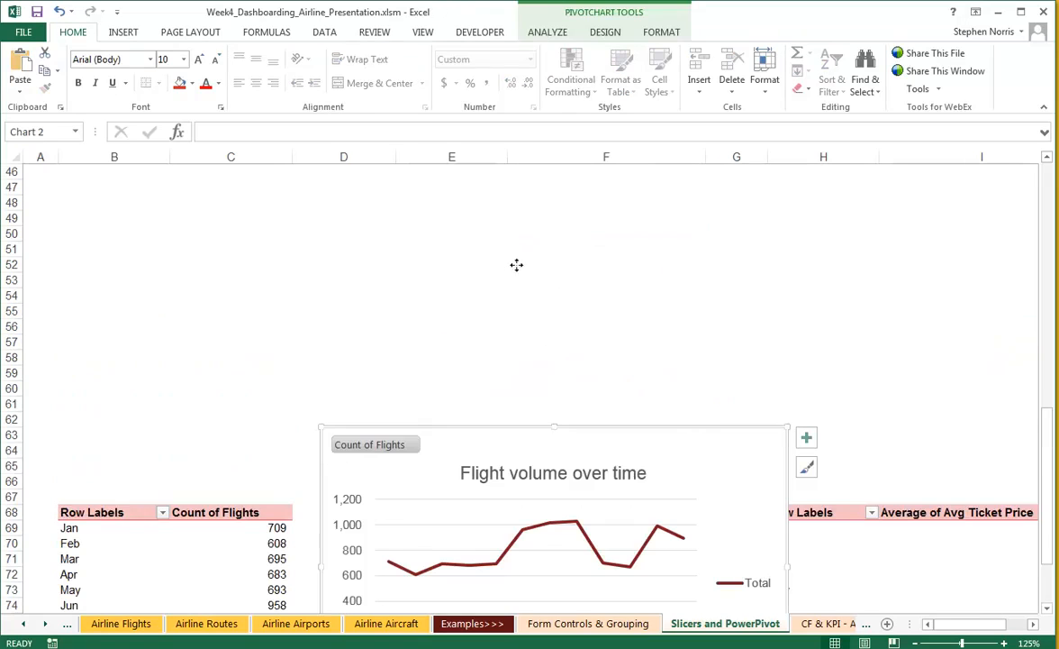
drag(474, 445, 272, 196)
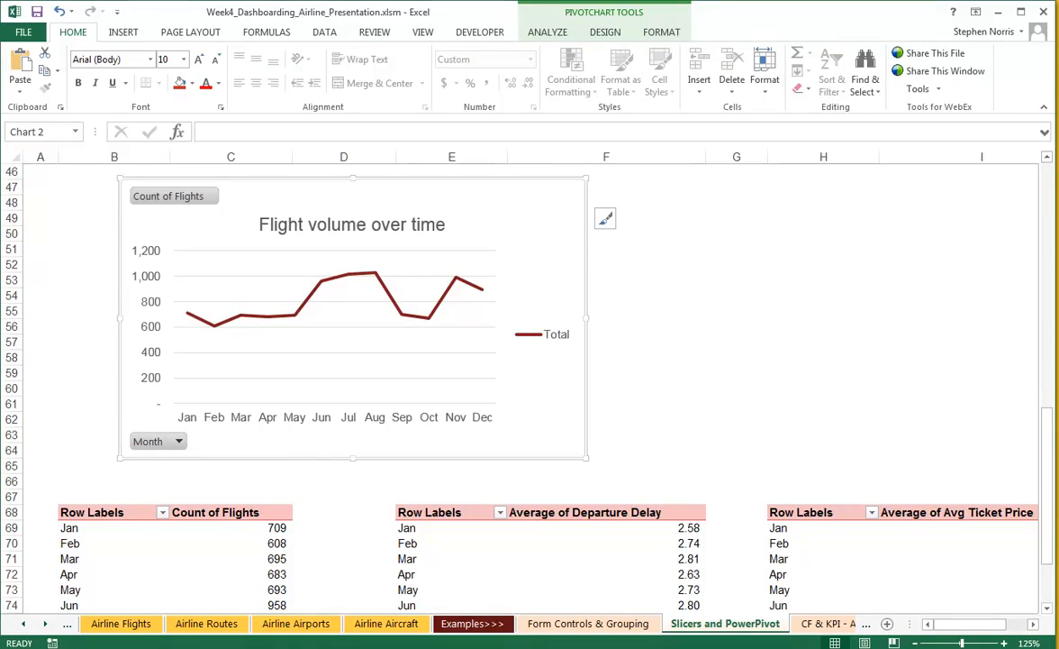
scroll(530, 379, up, 5)
mouse_move(360, 433)
mouse_down()
mouse_move(339, 276)
mouse_move(297, 269)
mouse_up()
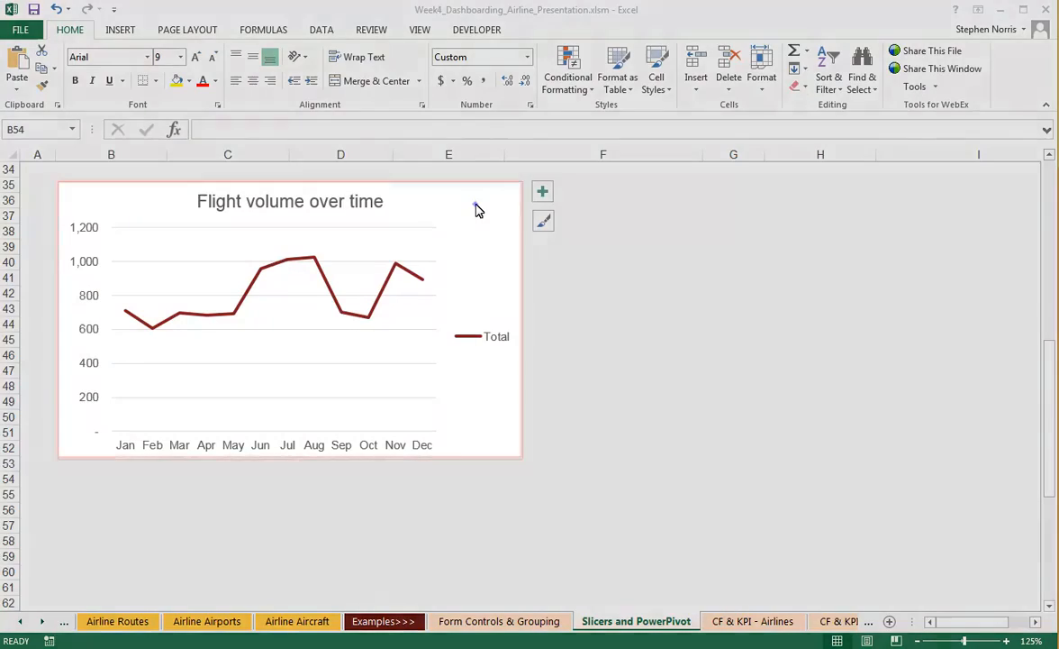
Remove the gridlines and the legend from the flight volume chart.
click(478, 210)
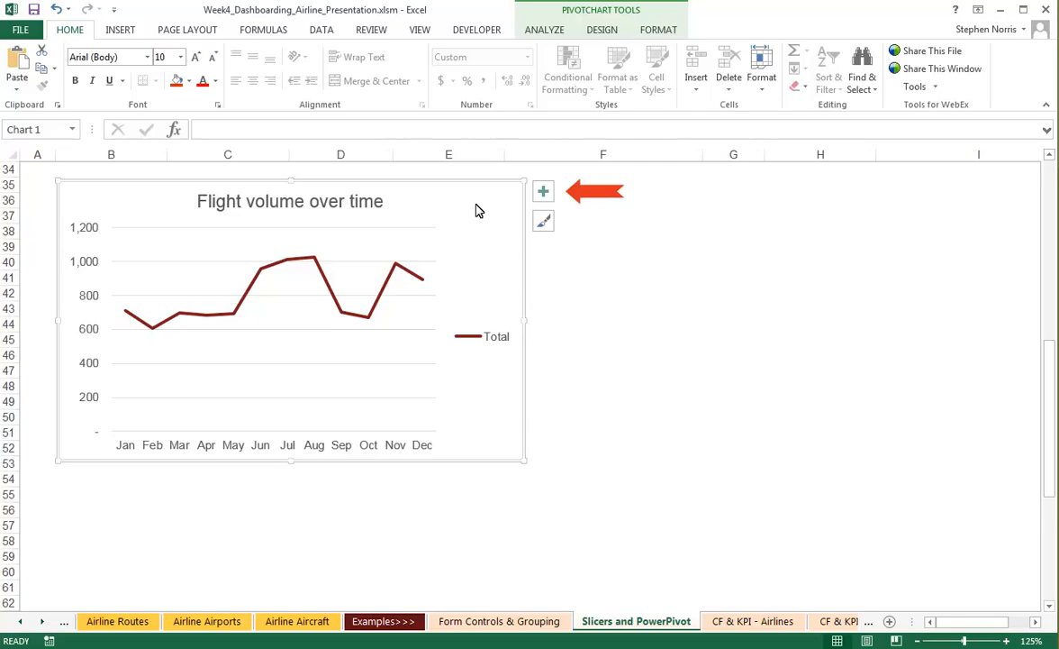
click(545, 194)
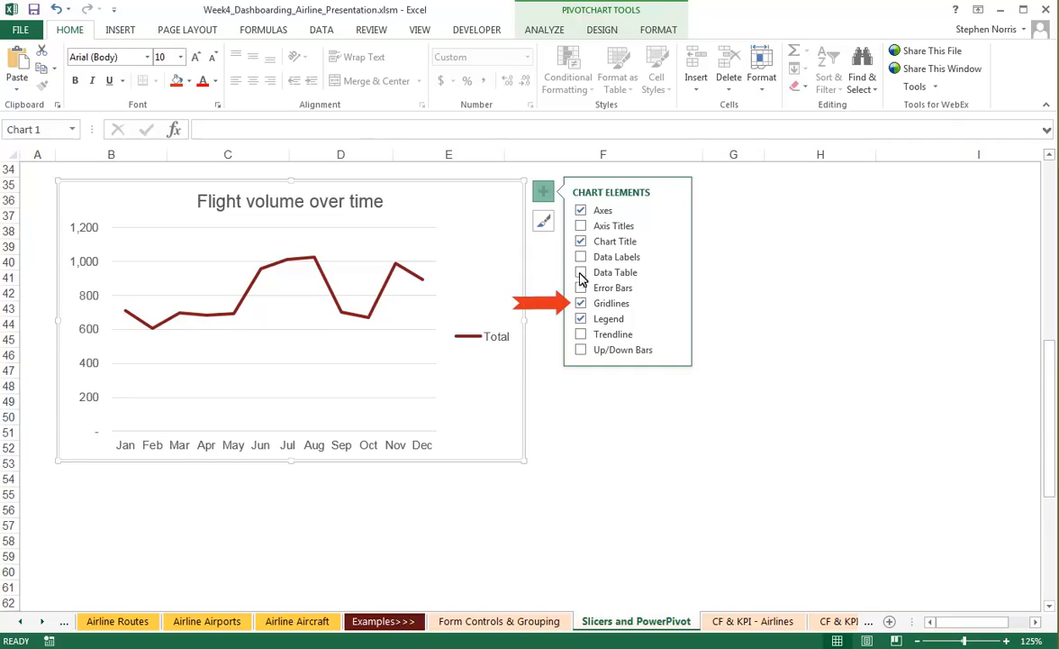
click(581, 304)
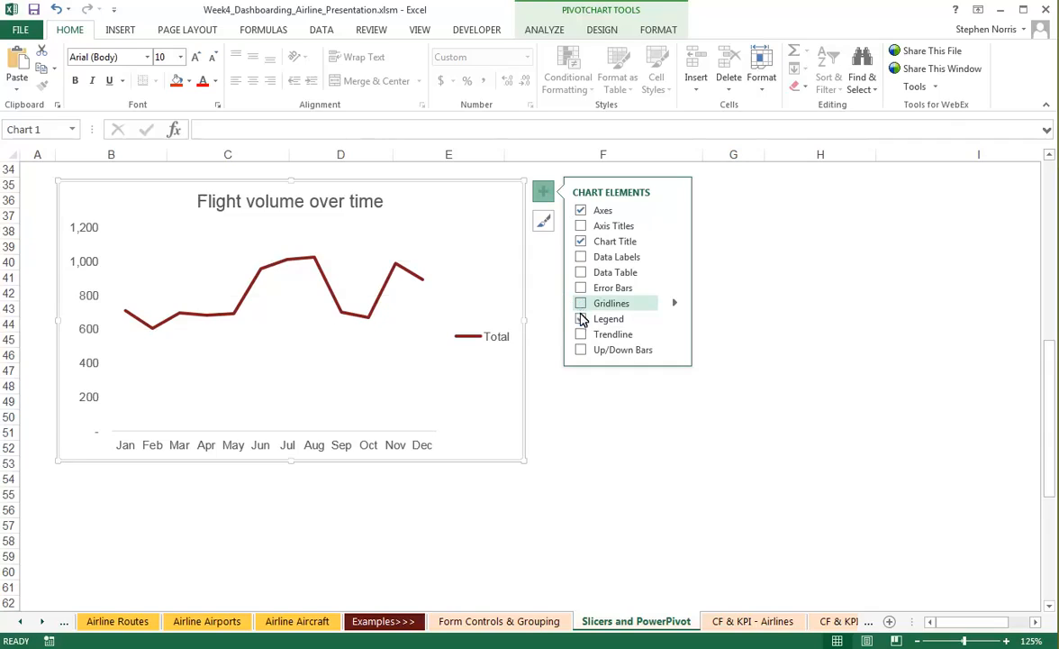
click(581, 319)
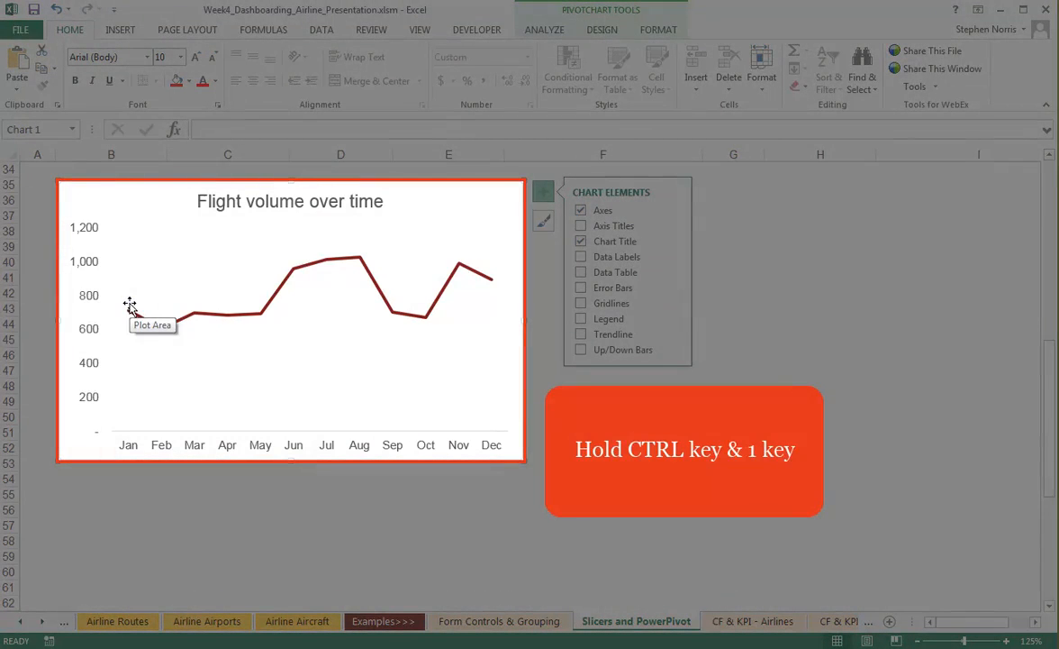
Set the flight volume chart area's border to No line and close its formatting options.
key(ctrl+1)
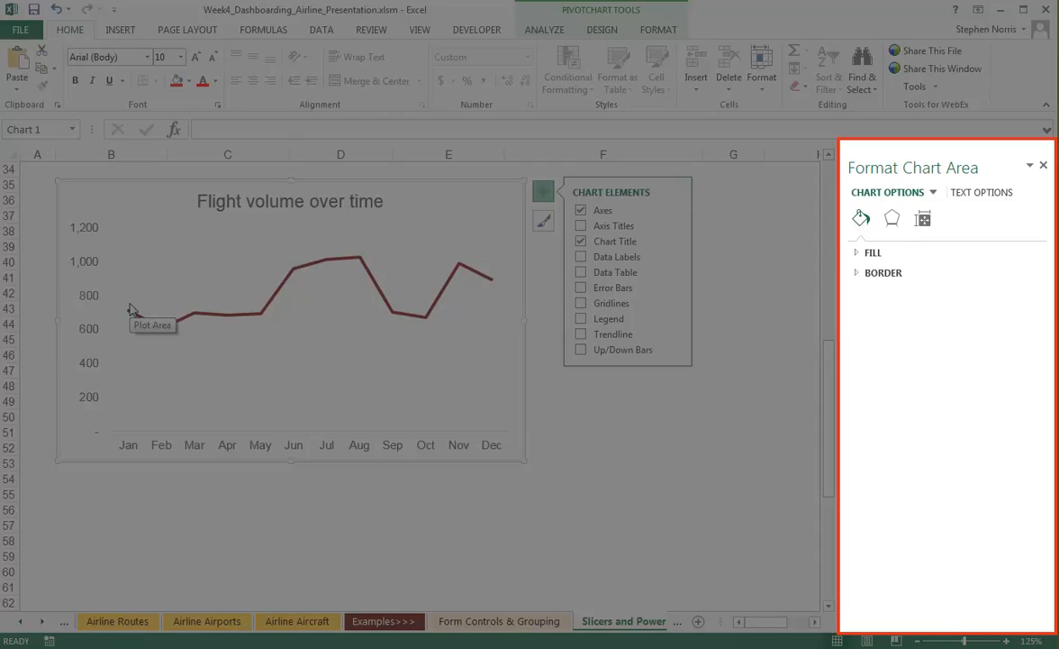
click(887, 273)
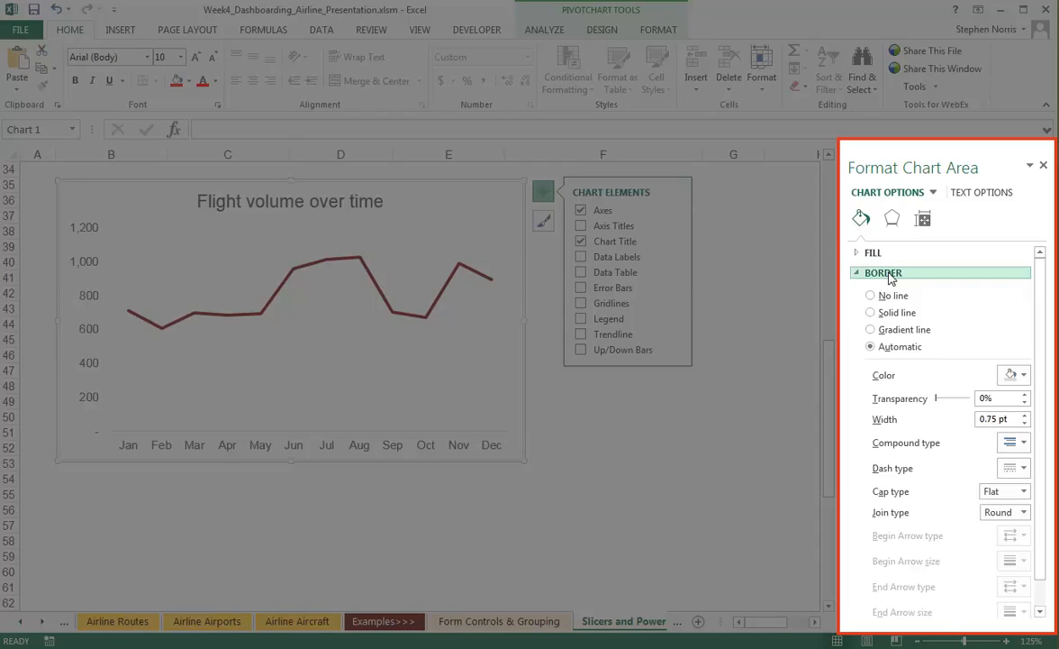
click(871, 294)
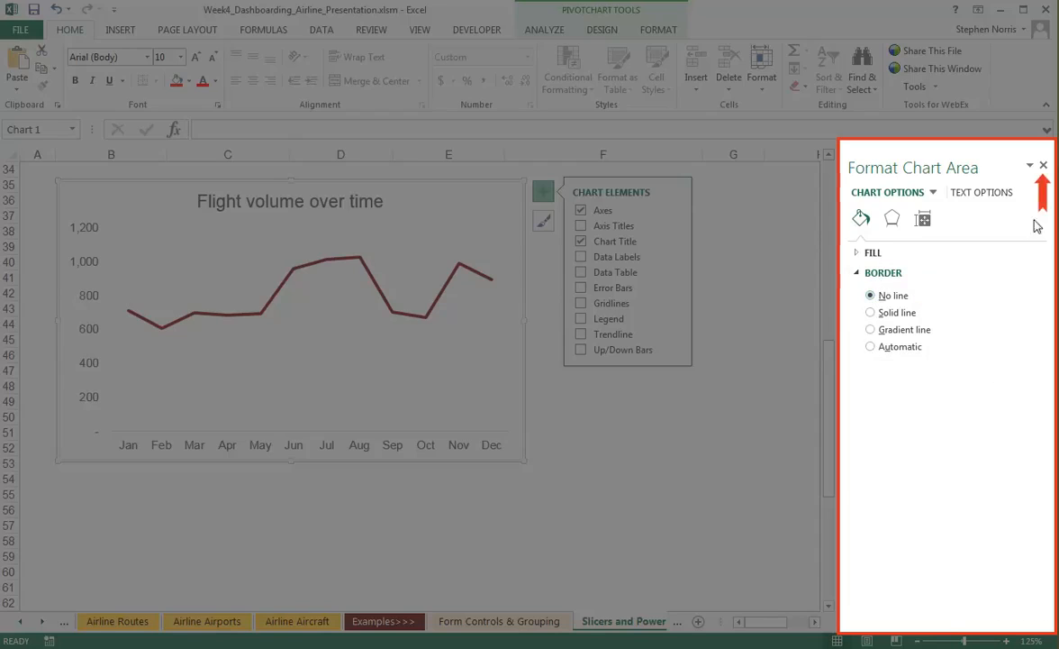
click(1044, 164)
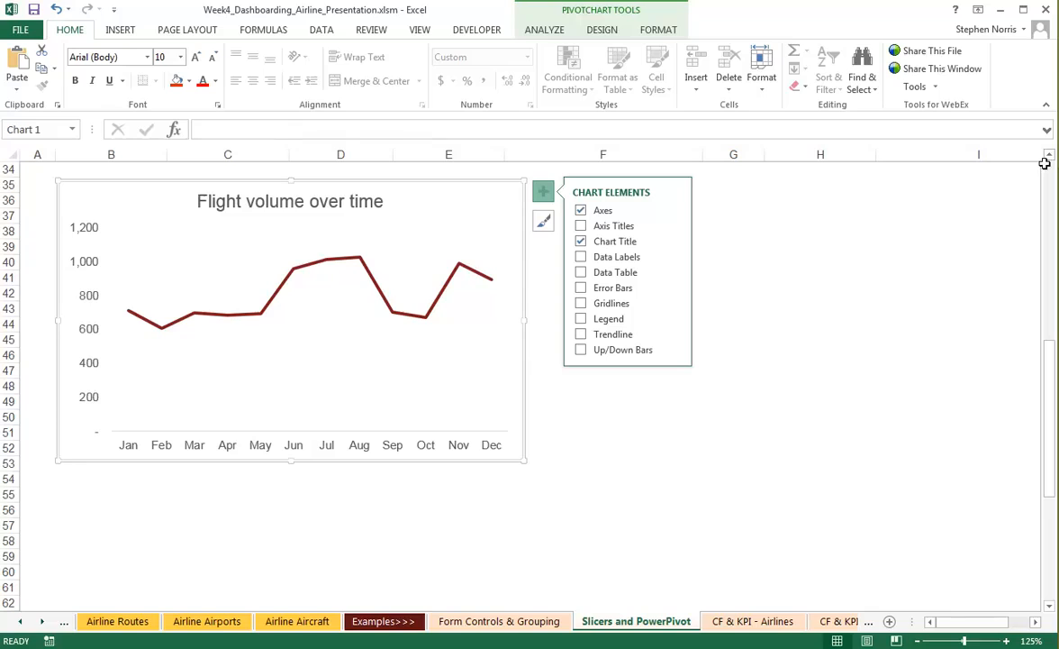
Change the font colour of the chart's month axis labels to the darkest grey shade under the white theme colour.
click(427, 234)
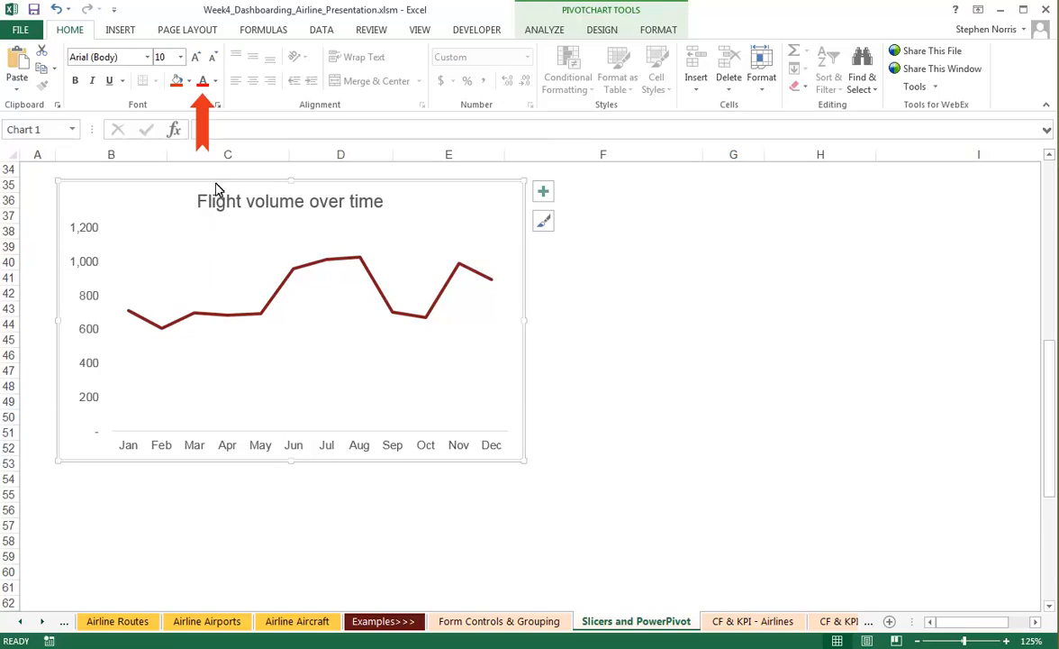
click(216, 82)
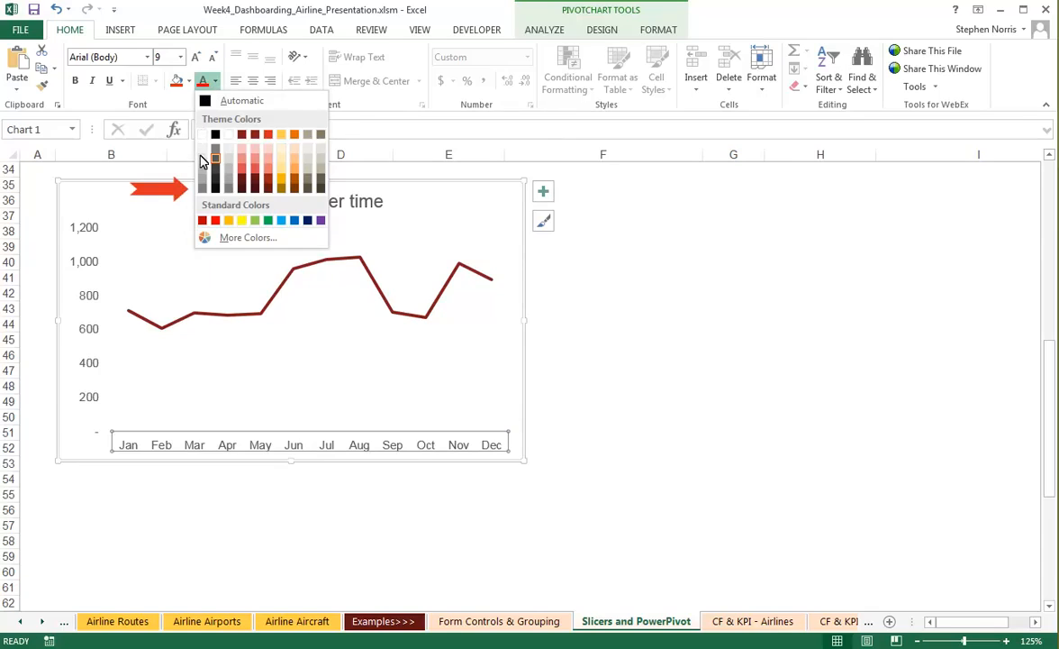
click(202, 188)
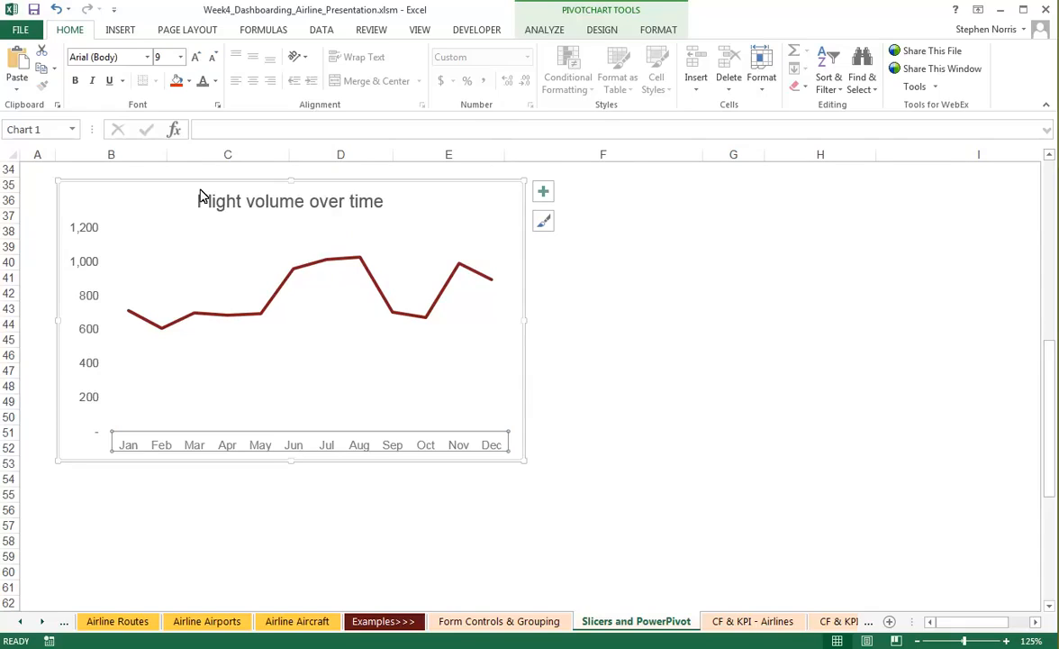
Select the chart's value axis and title together and give their text the same grey font colour.
click(103, 270)
ctrl+click(211, 202)
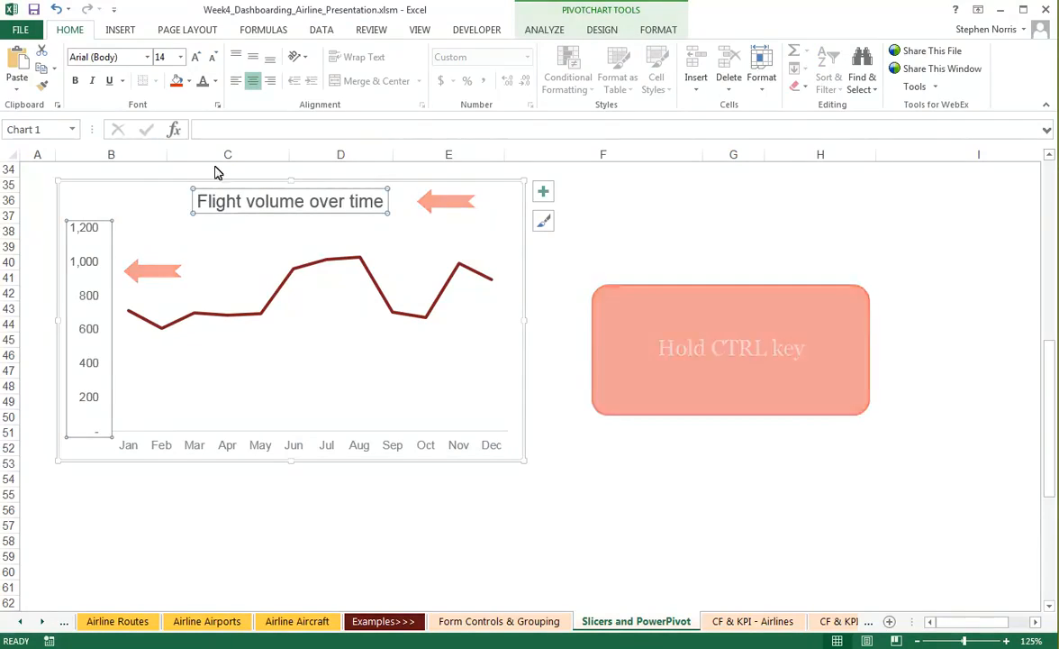
click(216, 82)
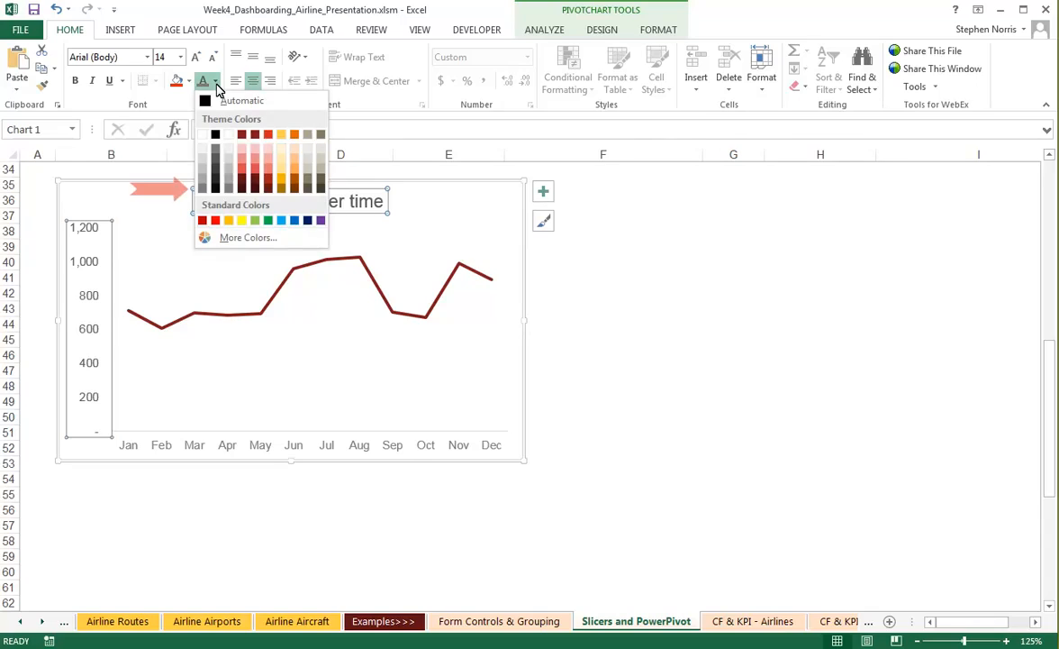
click(202, 191)
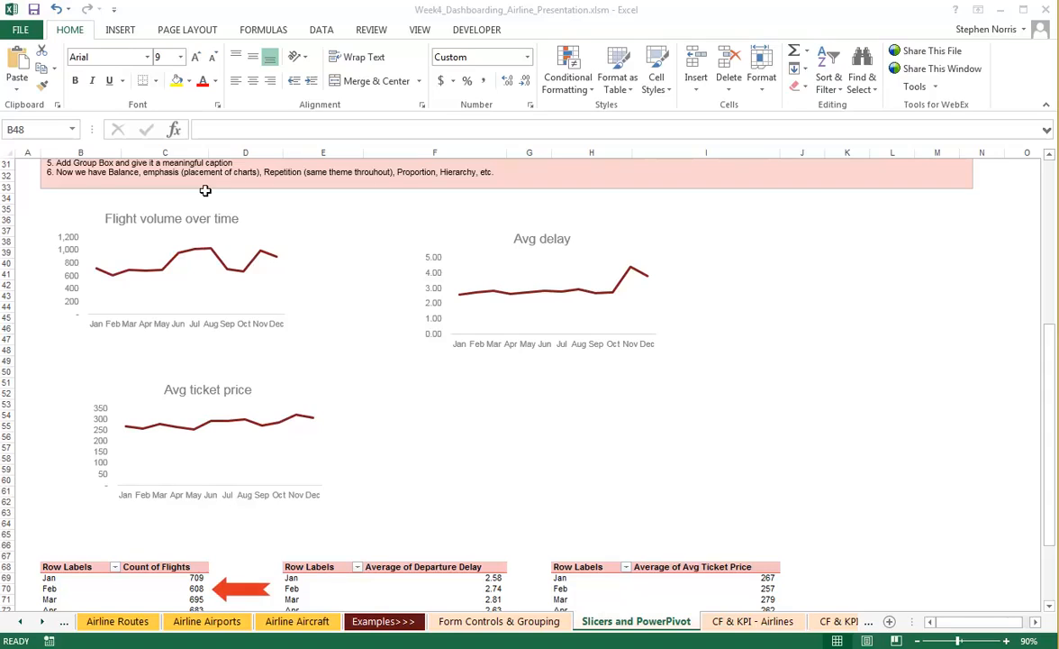
Insert a slicer on the Route field of the Flights table for the Count of Flights pivot table.
click(179, 577)
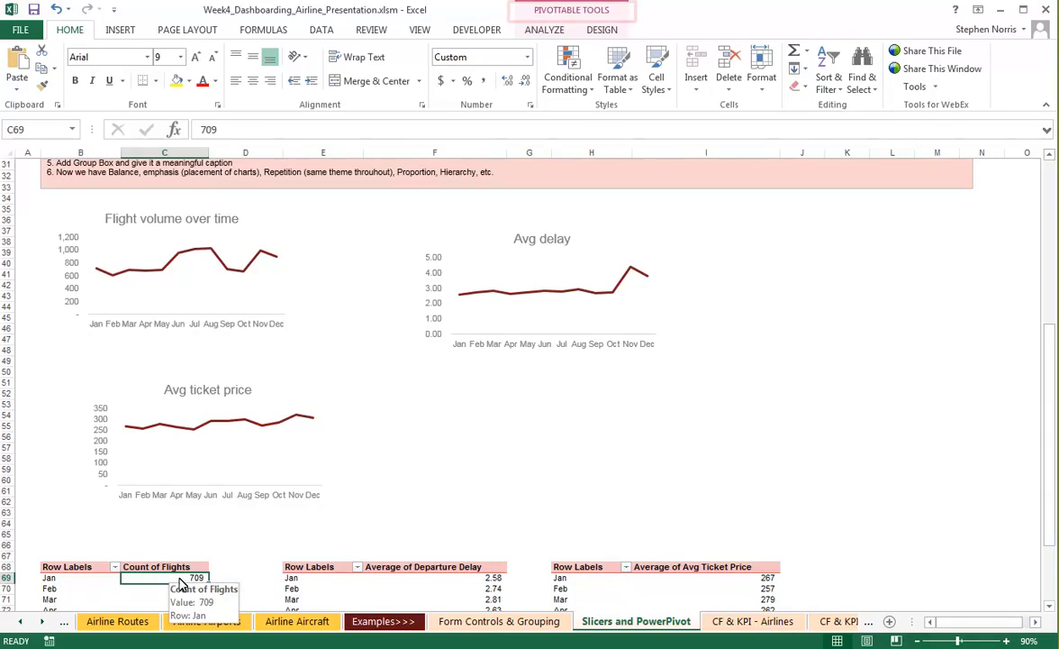
click(544, 32)
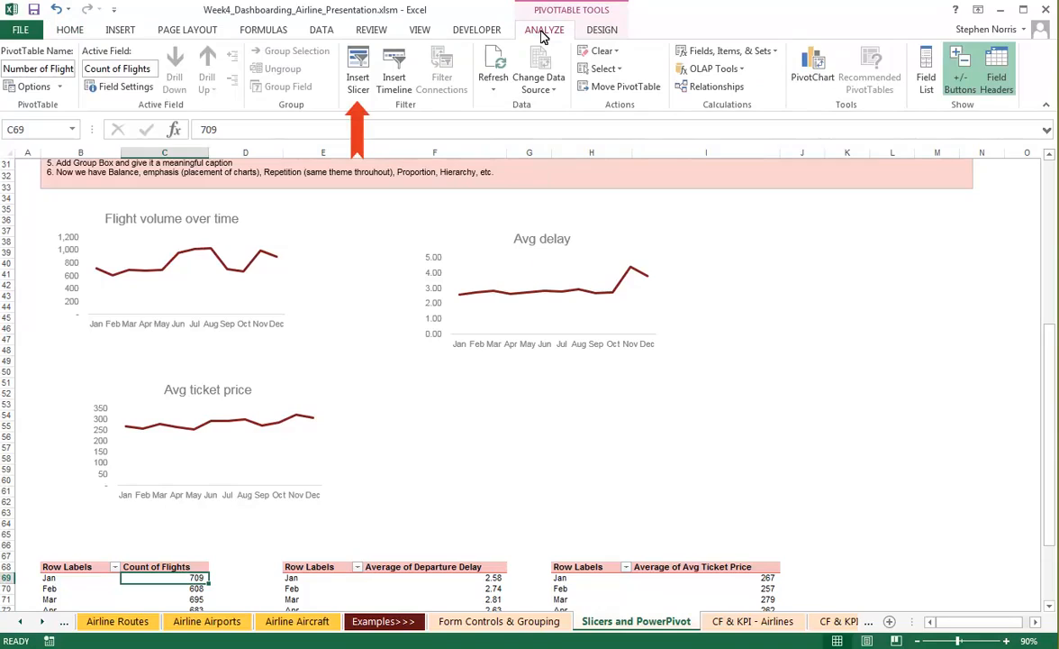
click(354, 74)
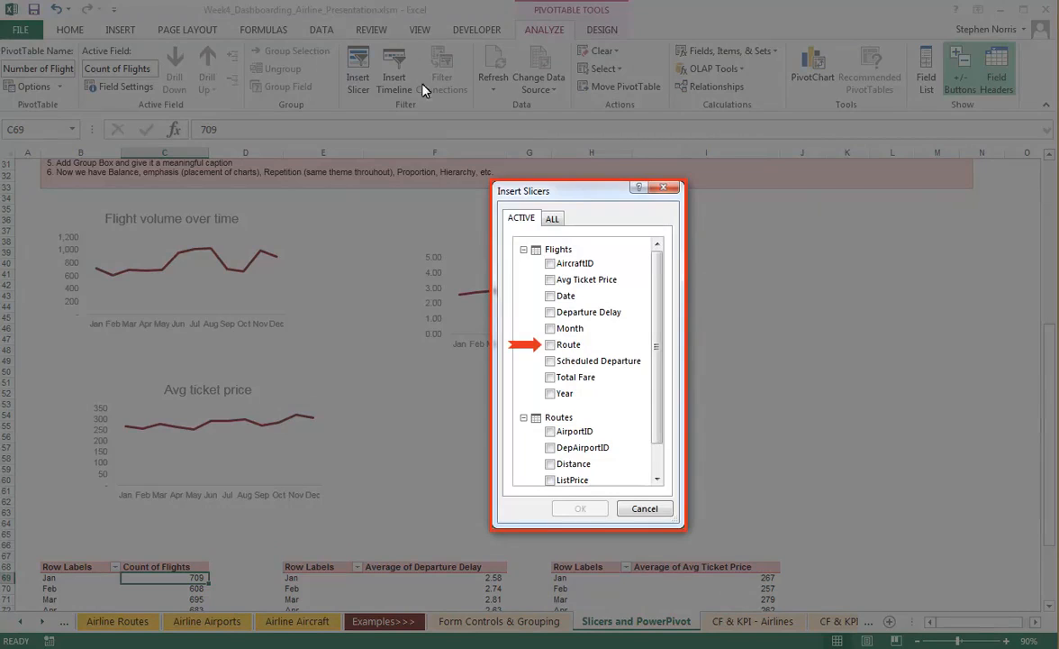
click(561, 345)
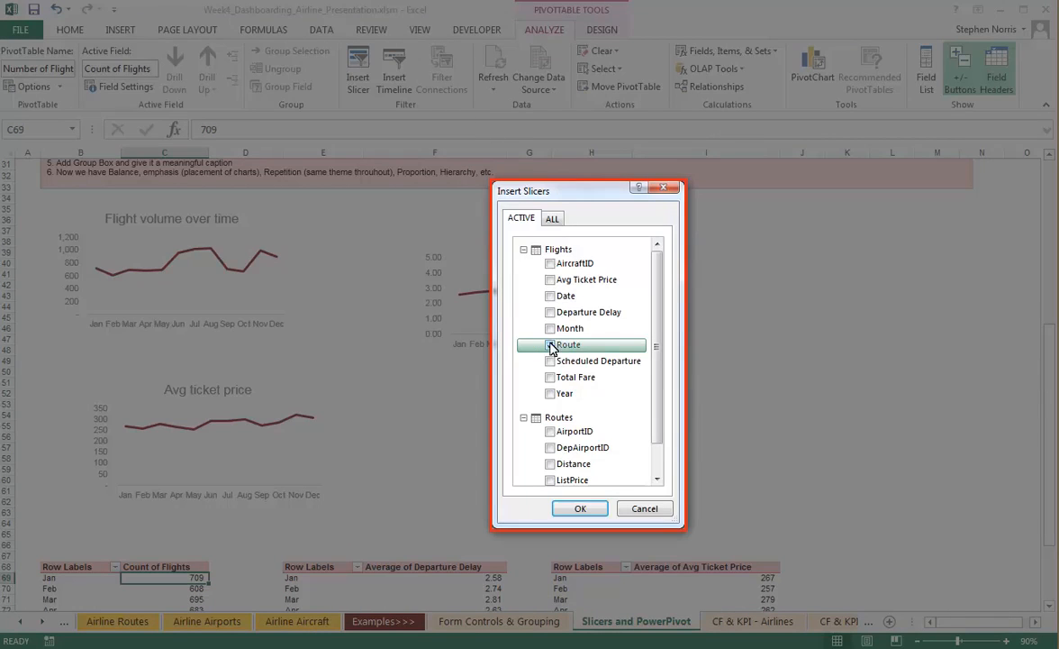
click(579, 507)
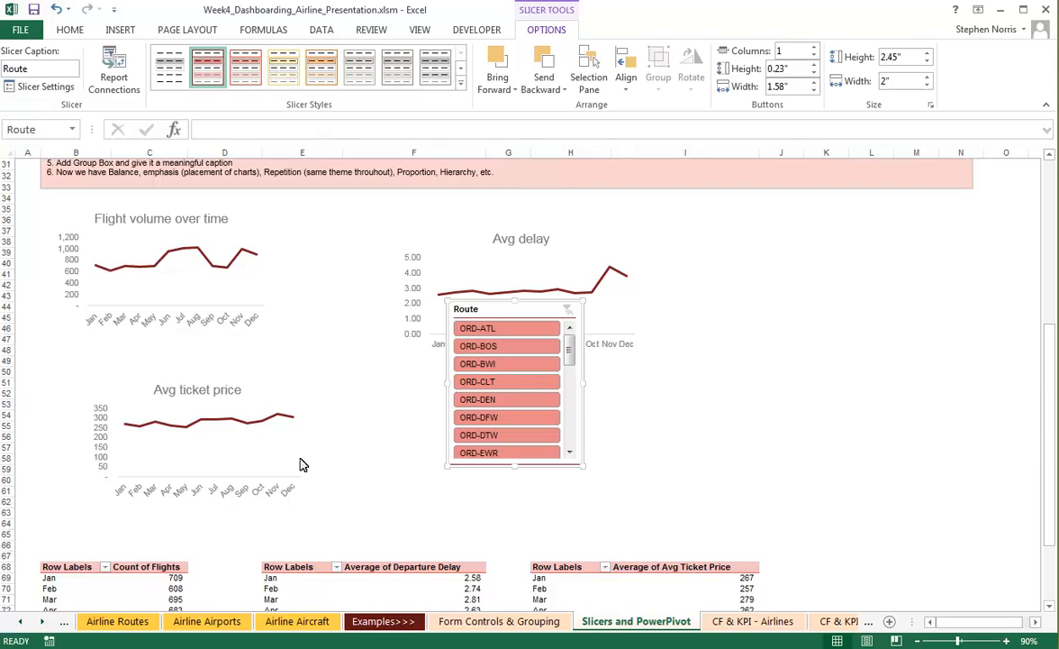
click(69, 39)
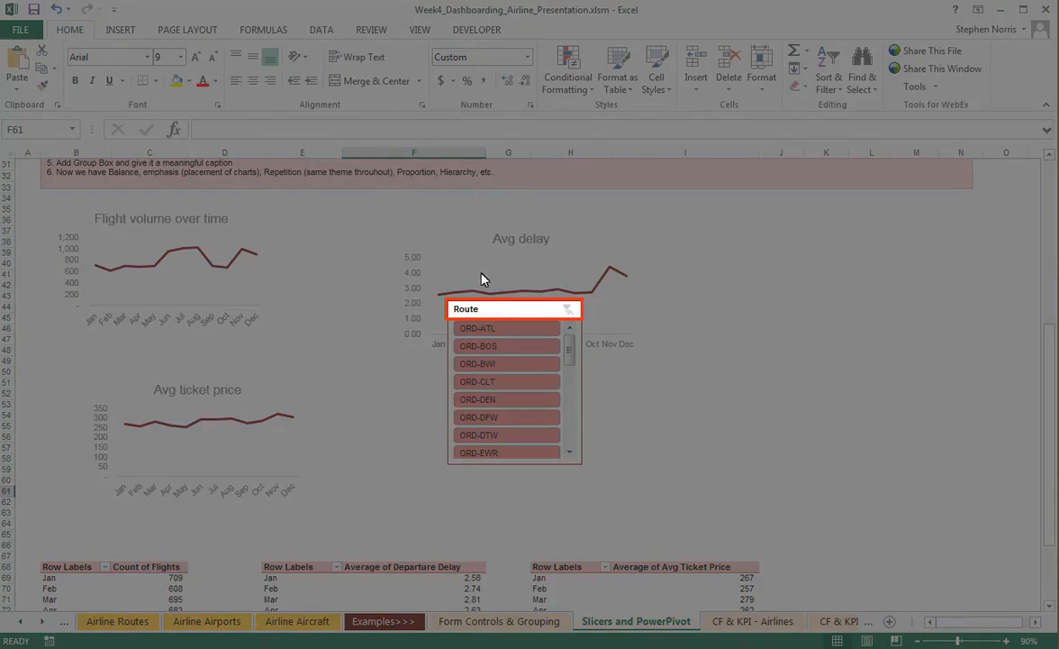
Connect the Route slicer to the Avg Delay and Avg Ticket Price pivot tables as well as Number of Flights.
right_click(484, 312)
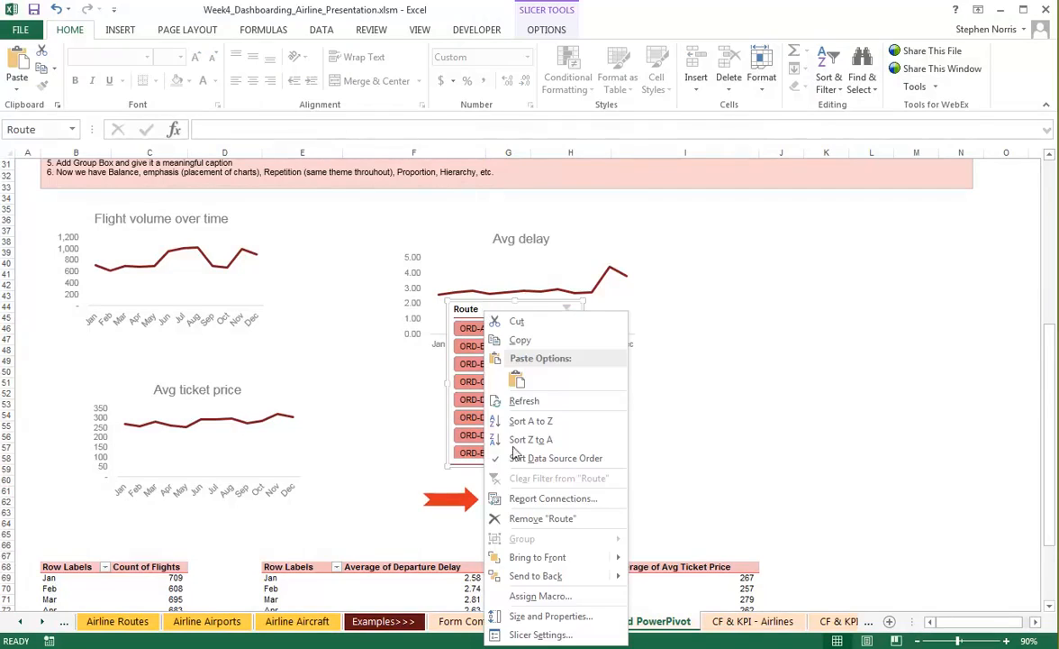
click(517, 499)
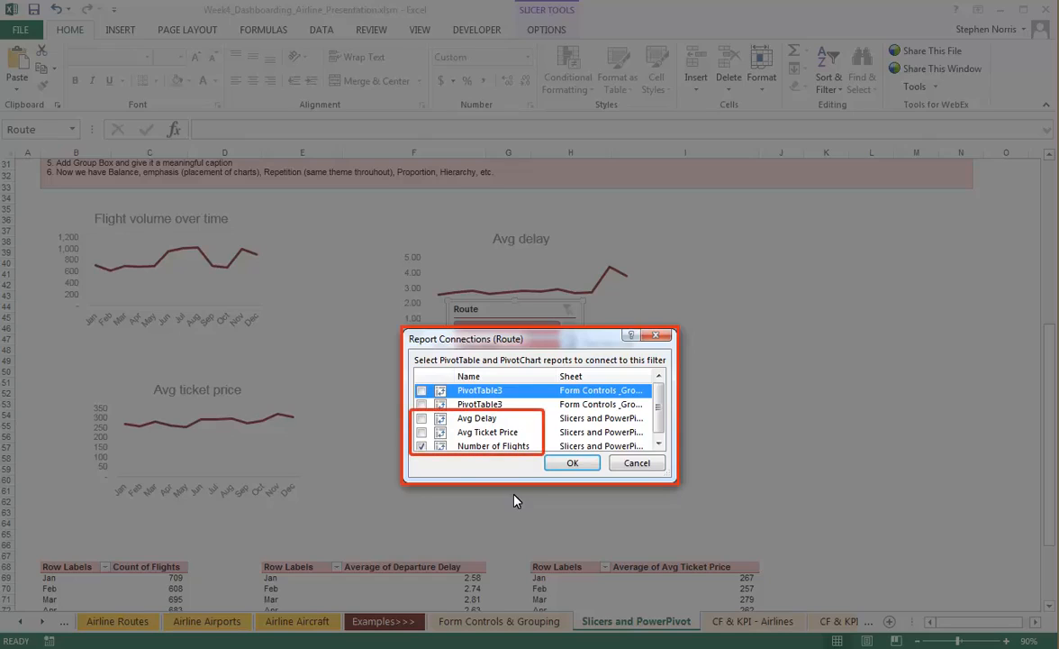
click(421, 433)
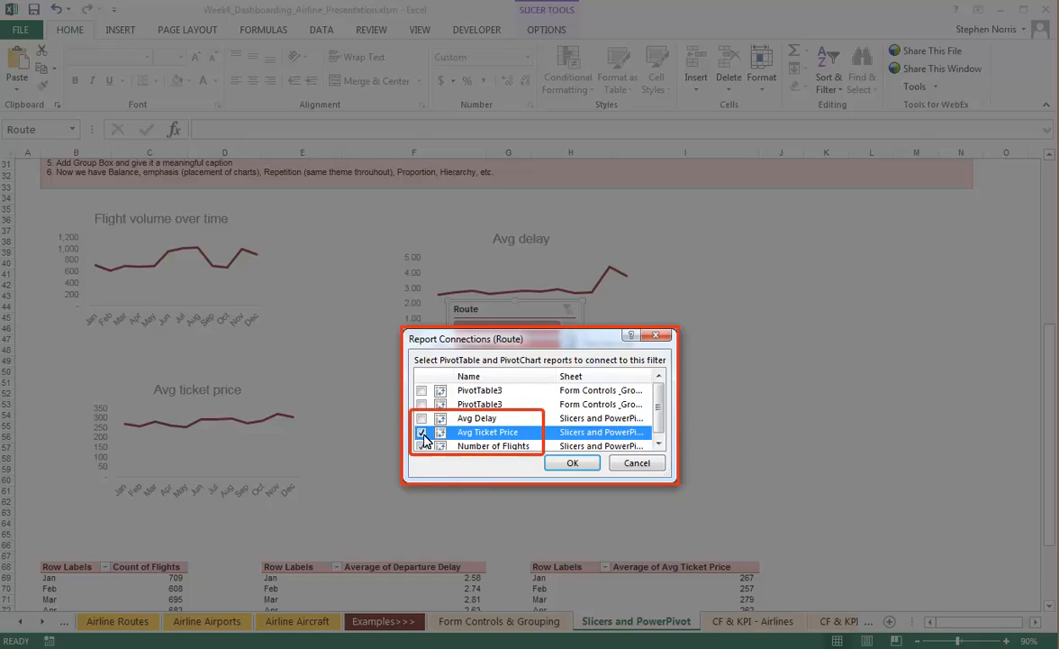
click(421, 419)
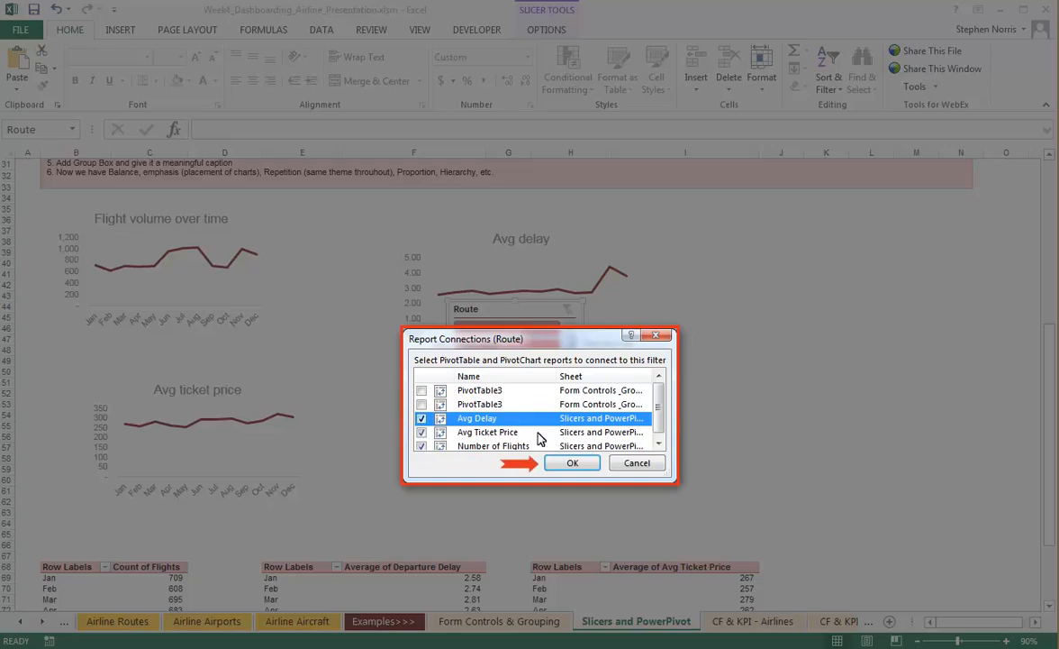
click(564, 460)
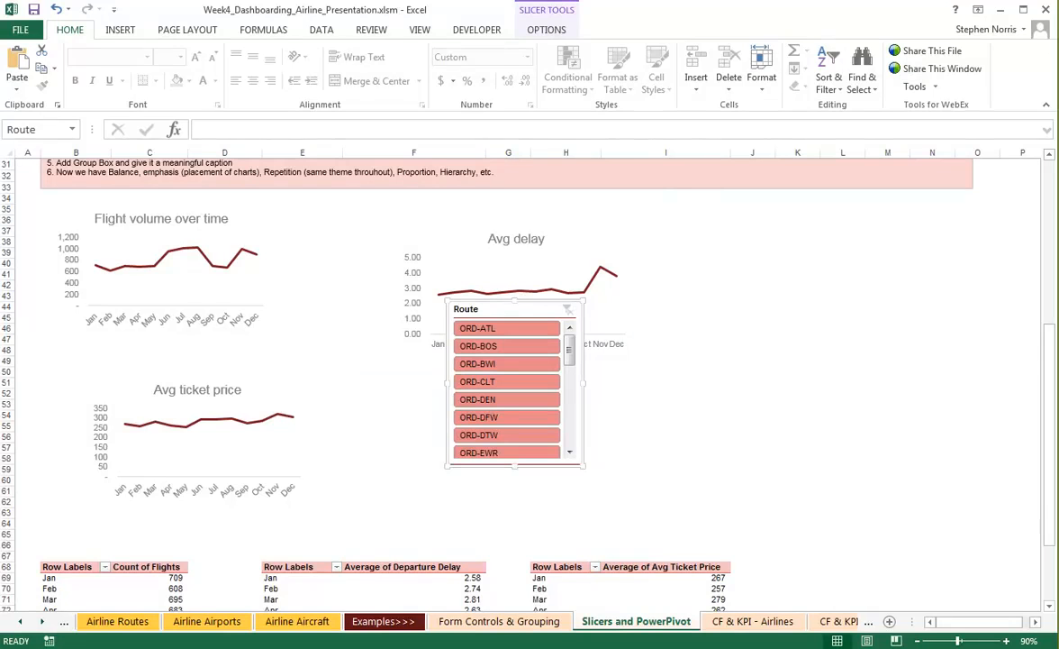
click(566, 466)
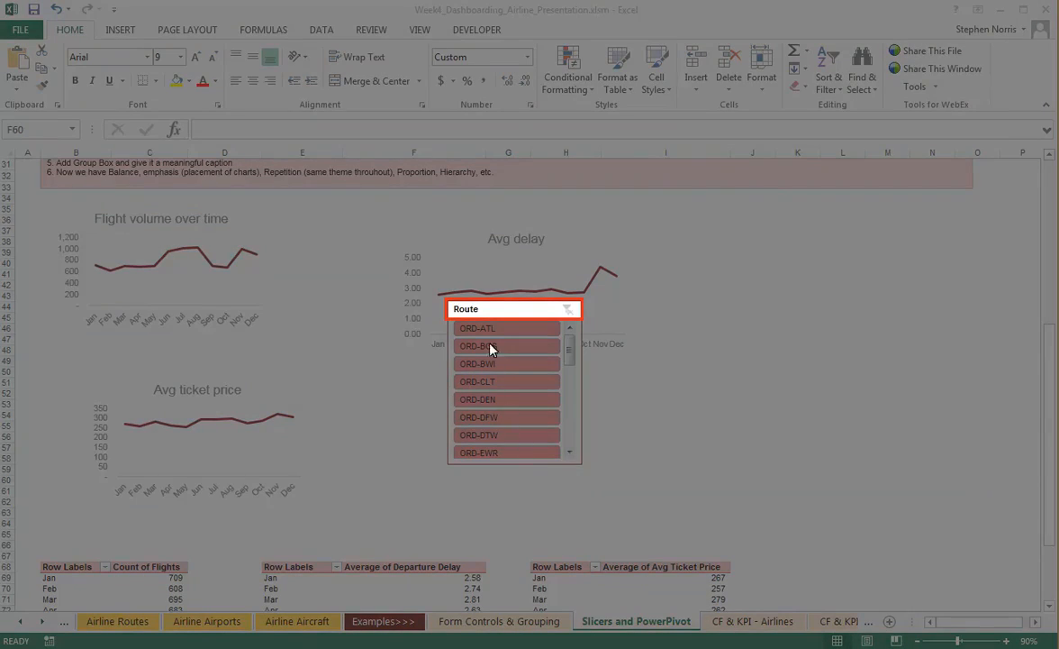
Set the Route slicer's layout to 2 columns and close its formatting options.
right_click(491, 309)
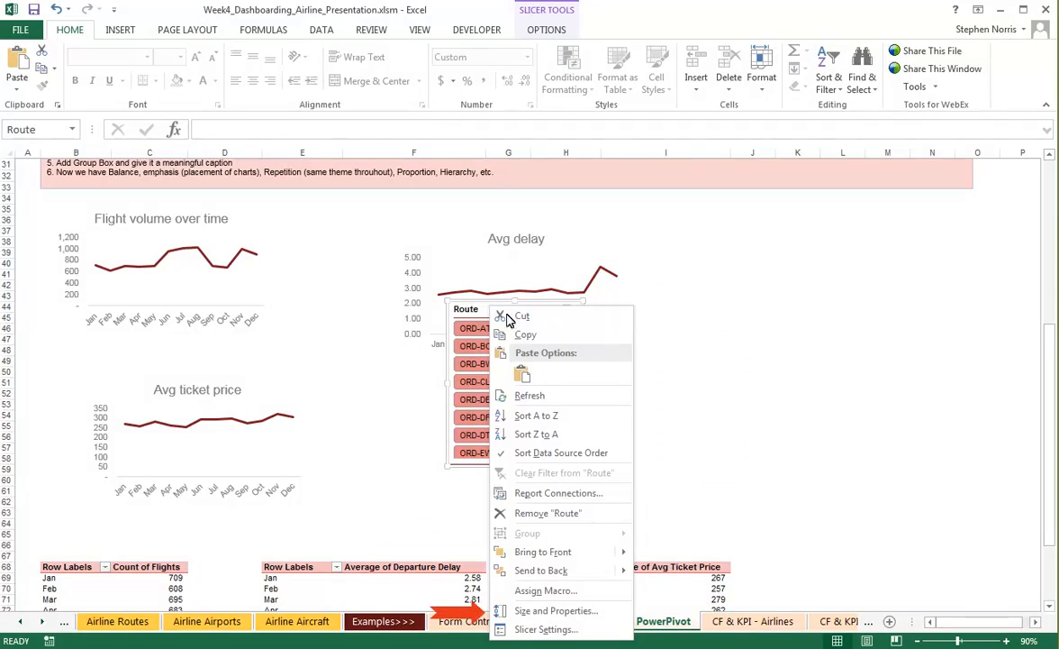
click(540, 610)
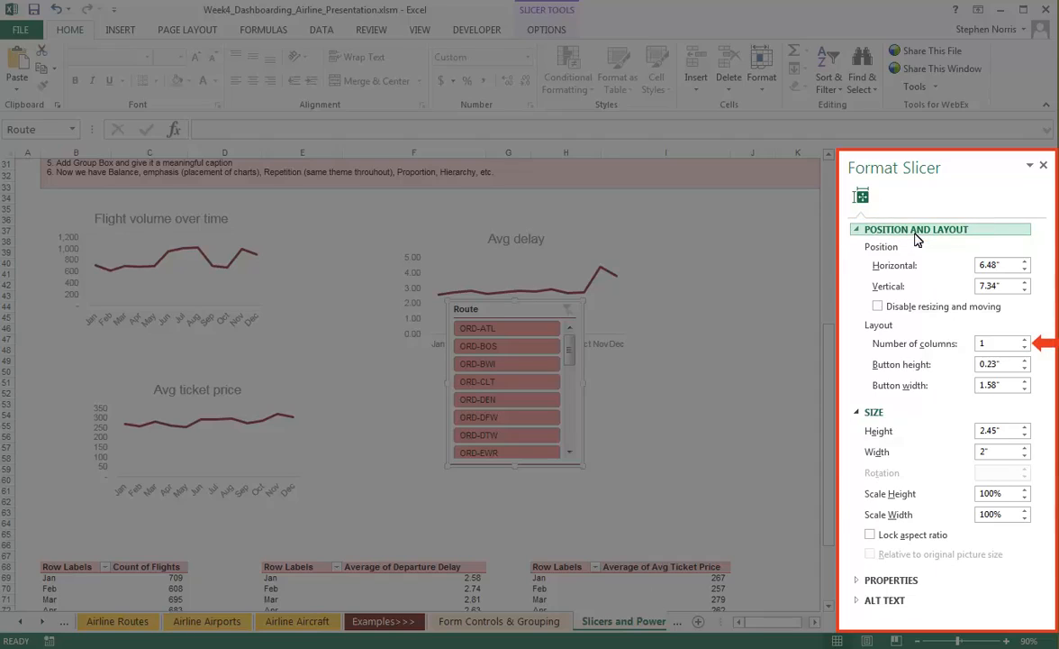
click(1024, 340)
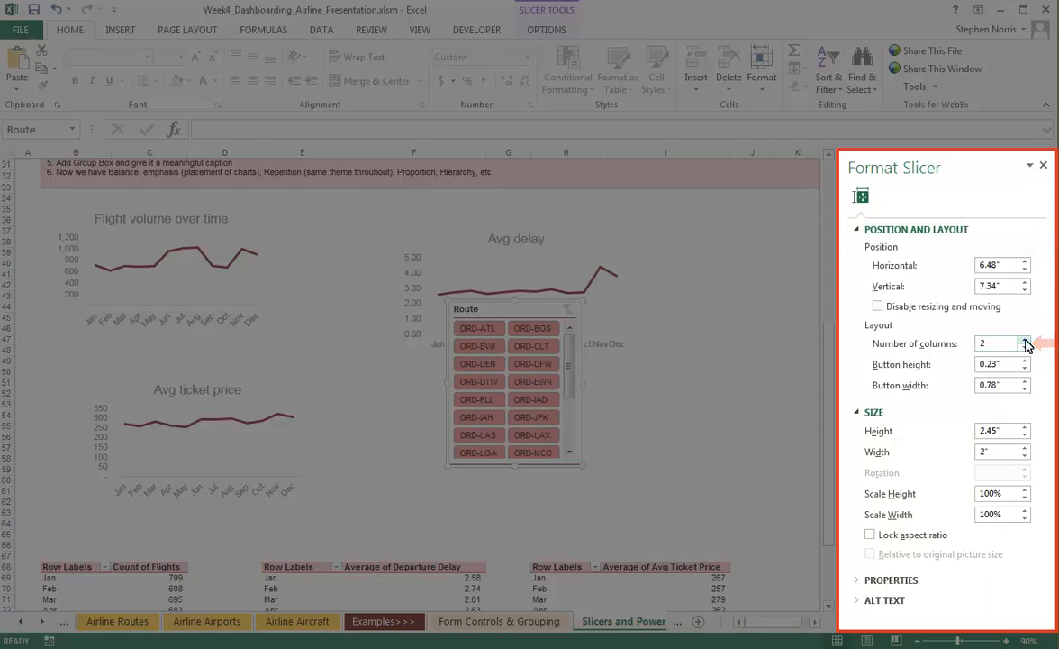
click(1043, 166)
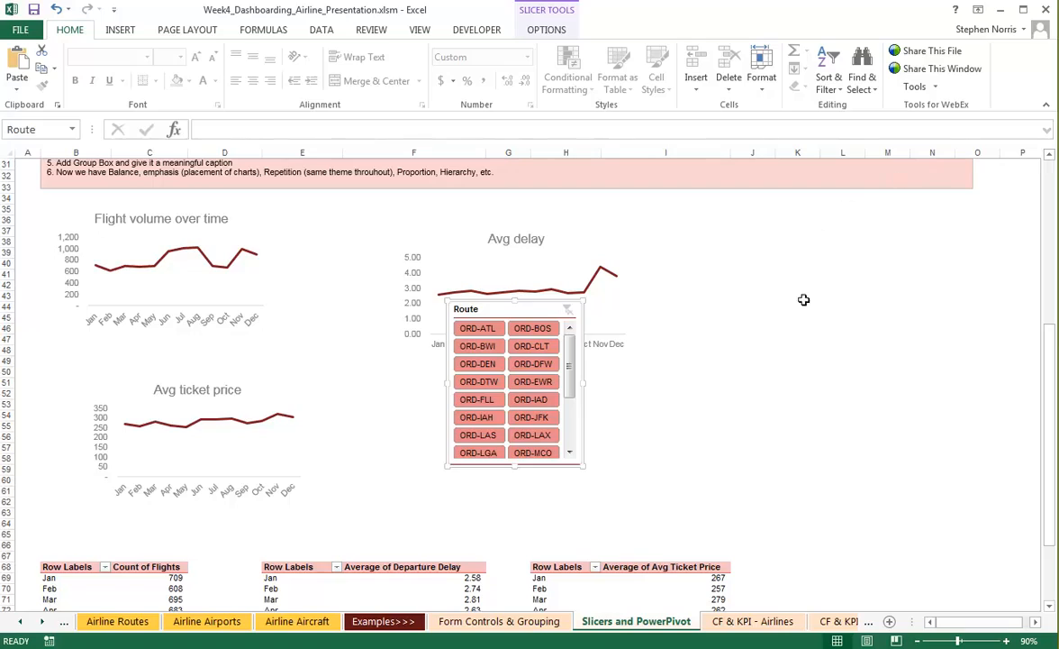
Select all three charts and the Route slicer together and size them to 1.85" high and 4" wide.
key(alt+Tab)
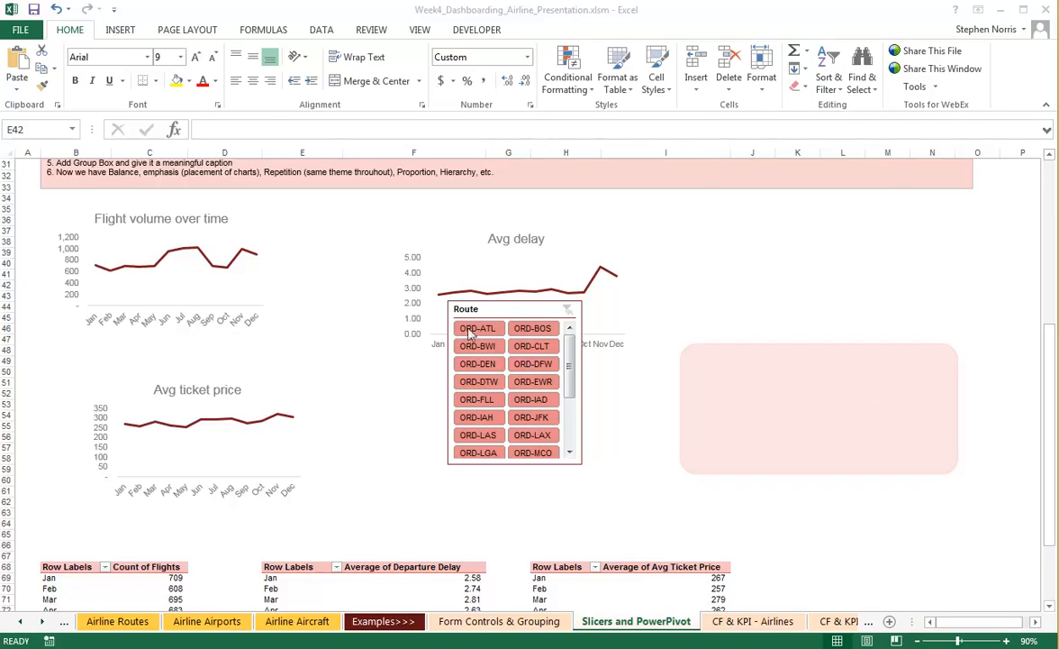
ctrl+click(240, 445)
ctrl+click(472, 301)
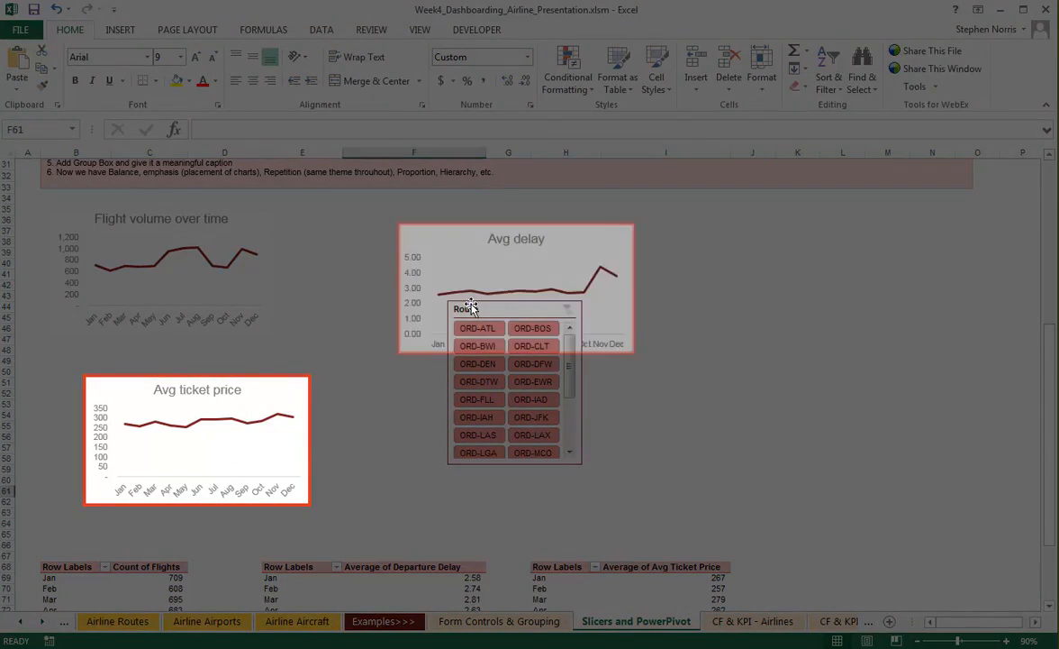
ctrl+click(219, 264)
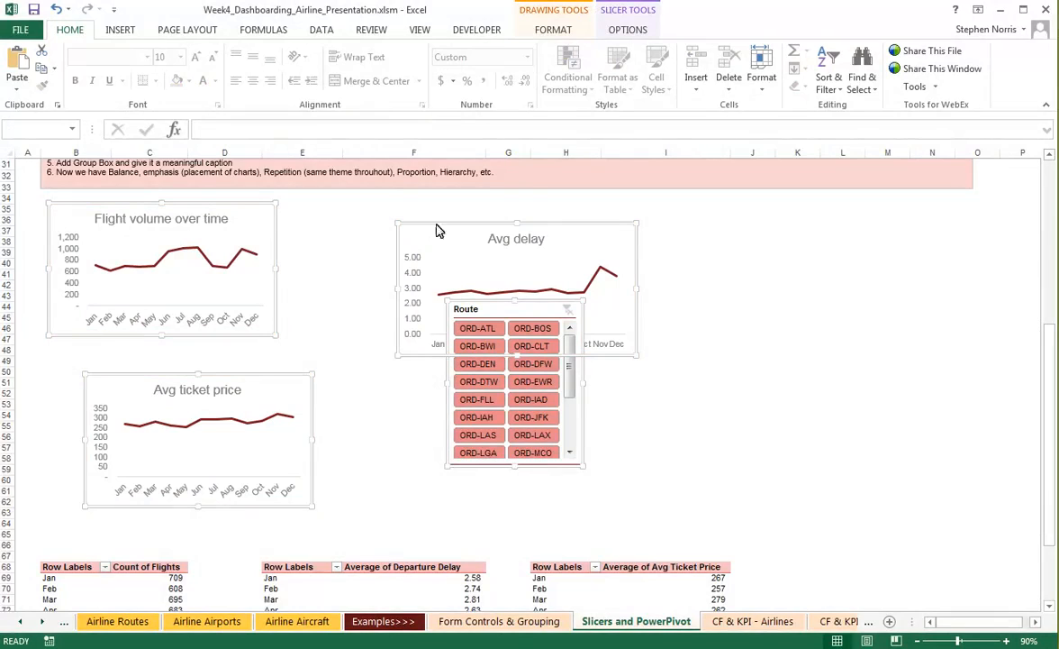
click(554, 30)
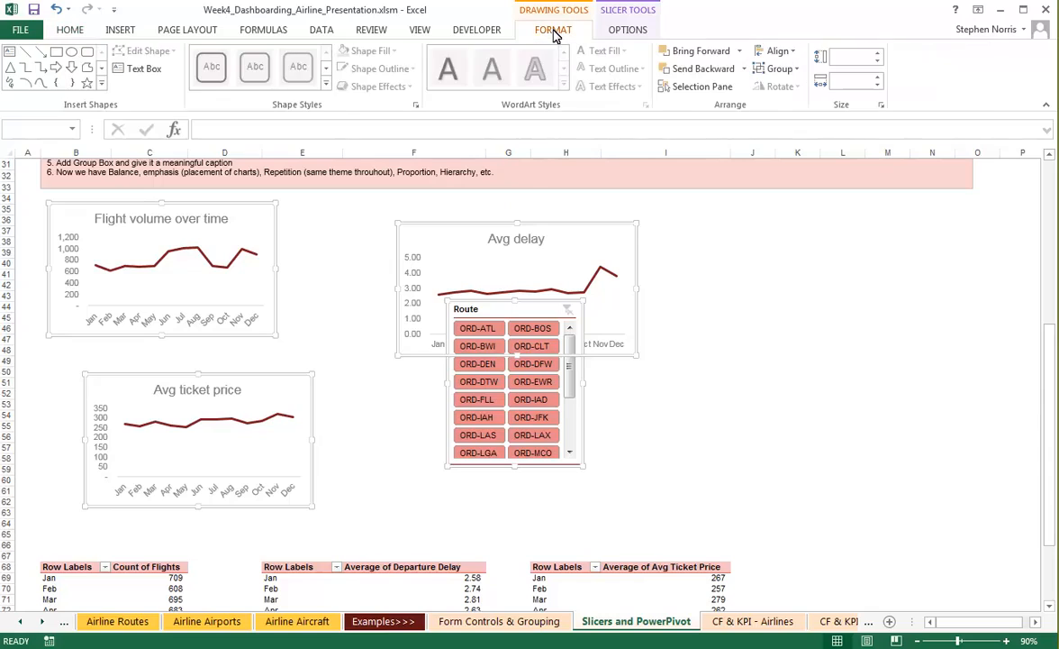
click(852, 57)
text(1.85)
key(Return)
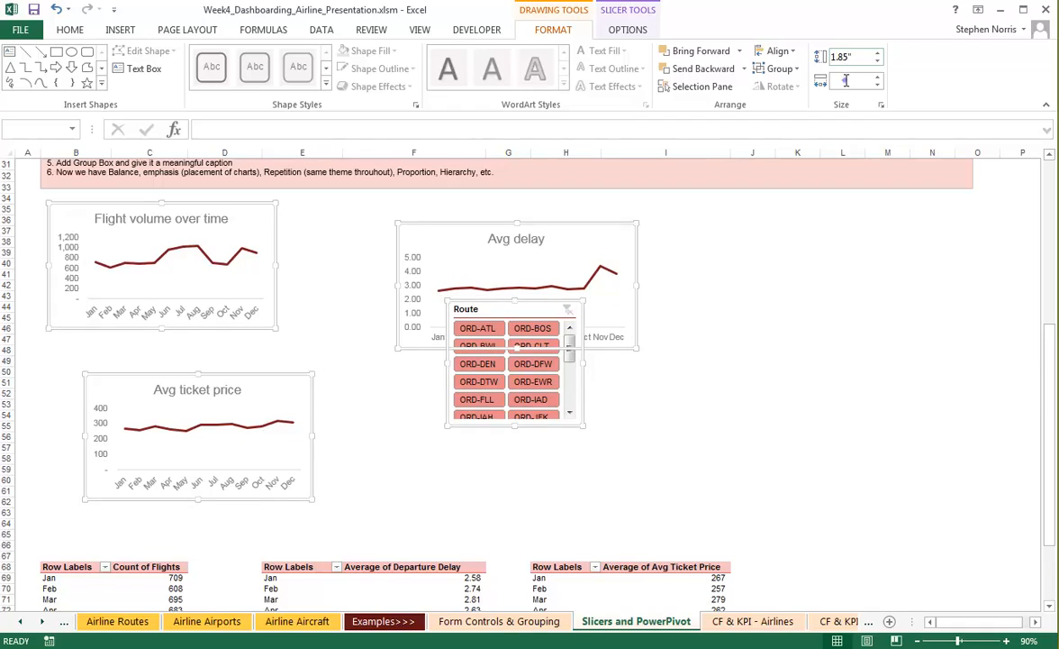
click(846, 80)
text(4.0)
key(Return)
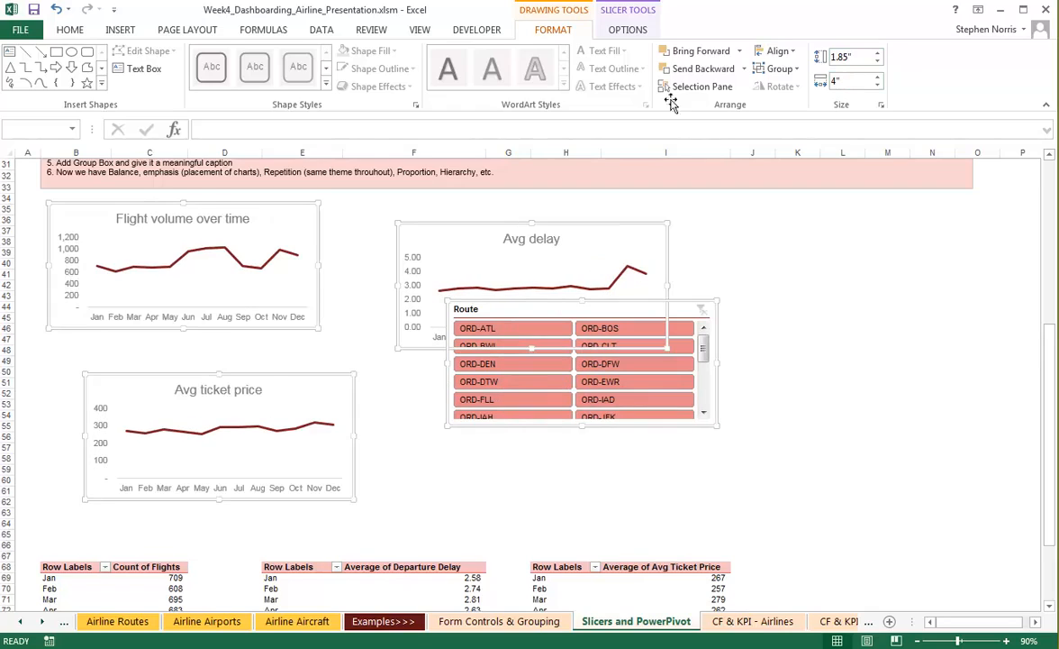
Arrange the three charts and the slicer in a rough two-by-two grid, with the Route slicer below the Avg delay chart.
click(502, 308)
drag(496, 303, 465, 381)
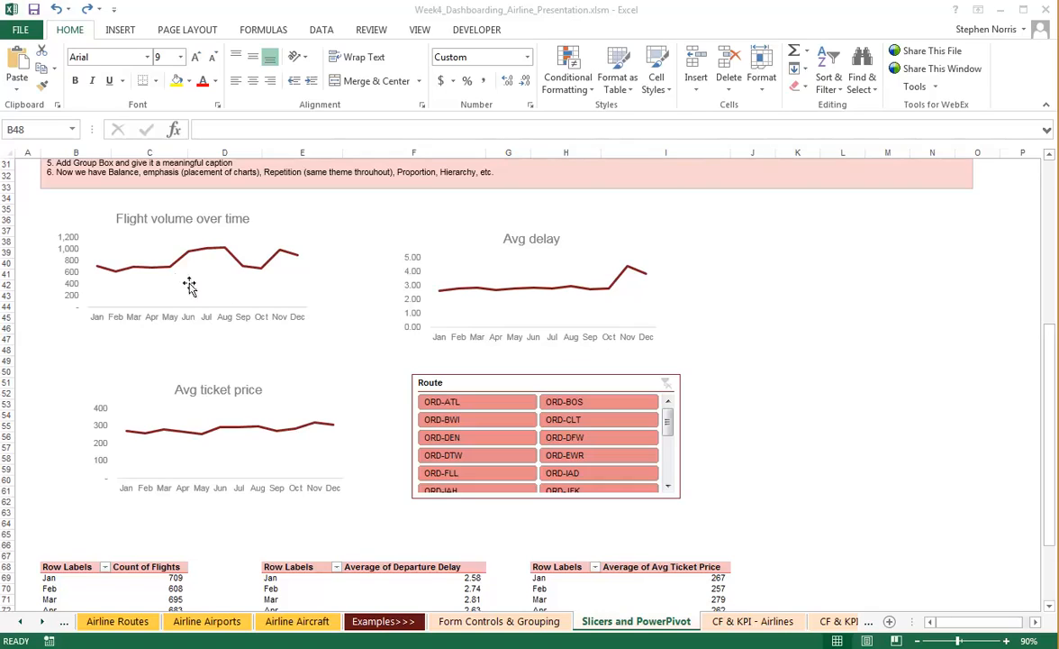
drag(91, 227, 93, 237)
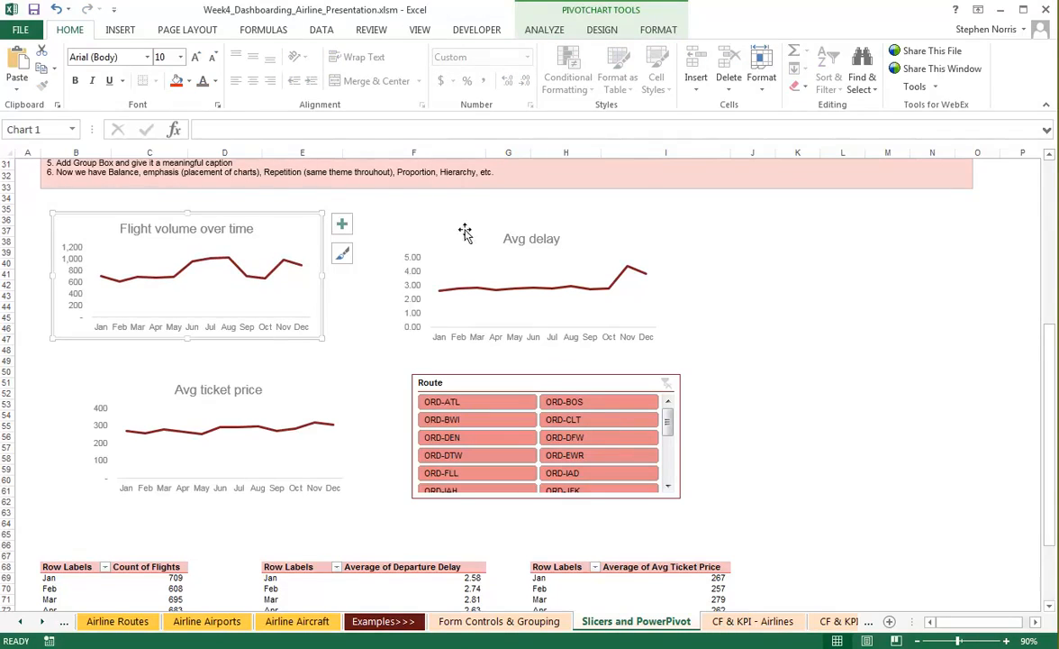
drag(478, 232, 476, 225)
key(ctrl+z)
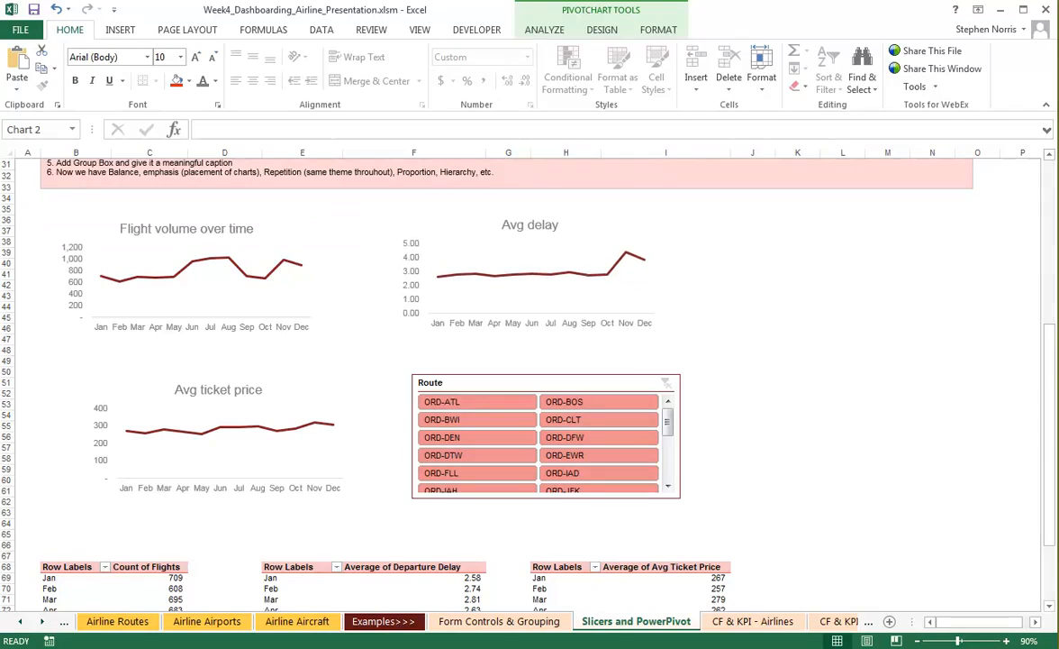
key(ctrl+z)
key(ctrl+z)
drag(478, 408, 468, 387)
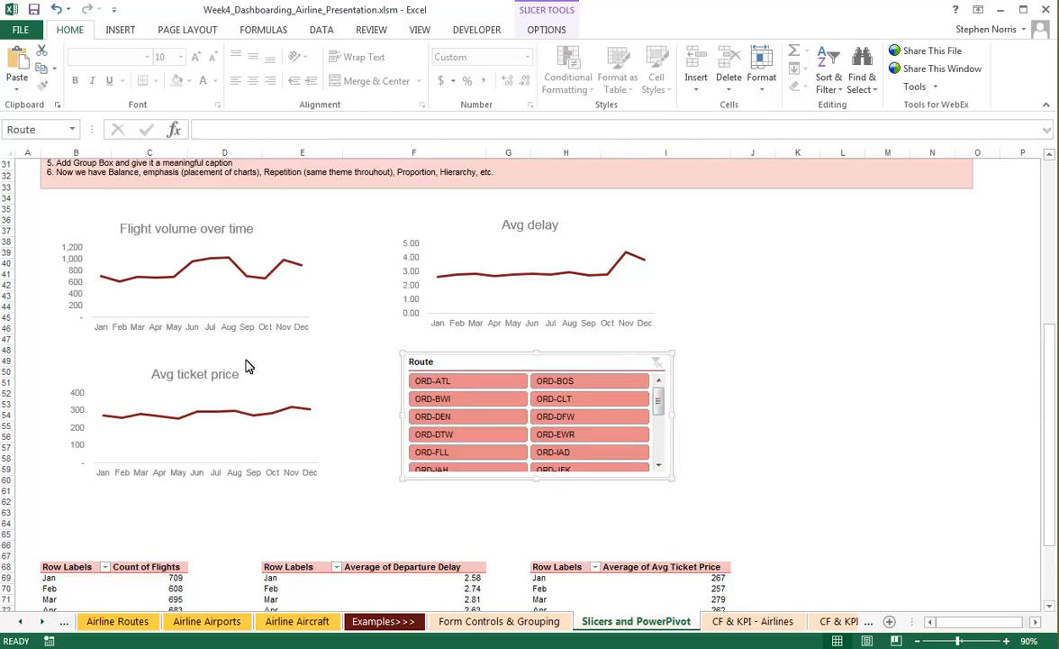
Align the top edges of the Flight volume over time and Avg delay charts.
click(102, 231)
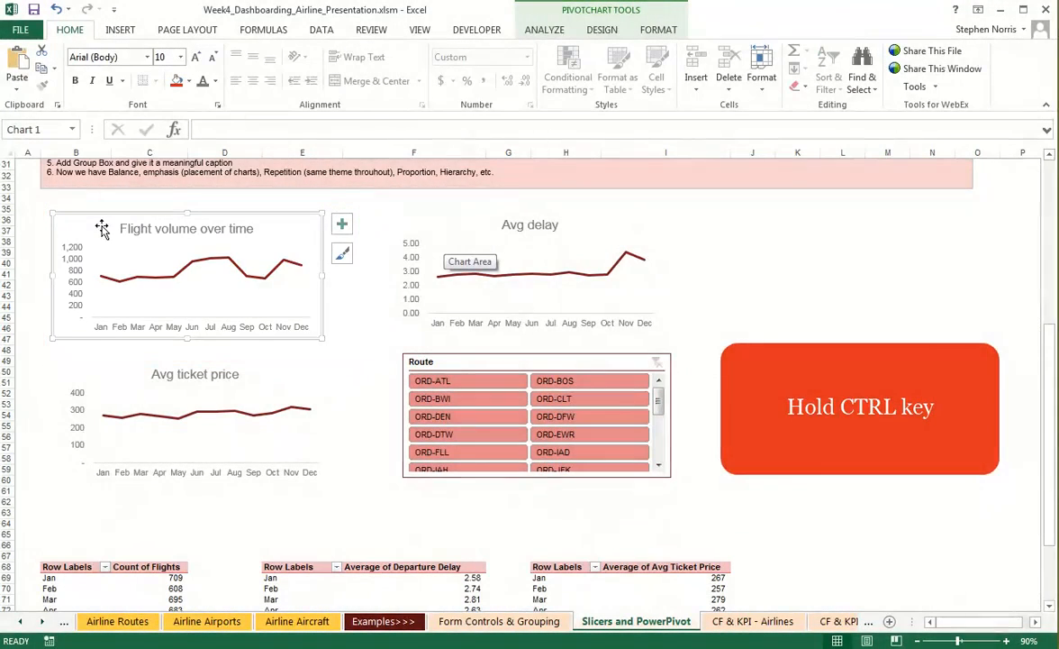
ctrl+click(416, 211)
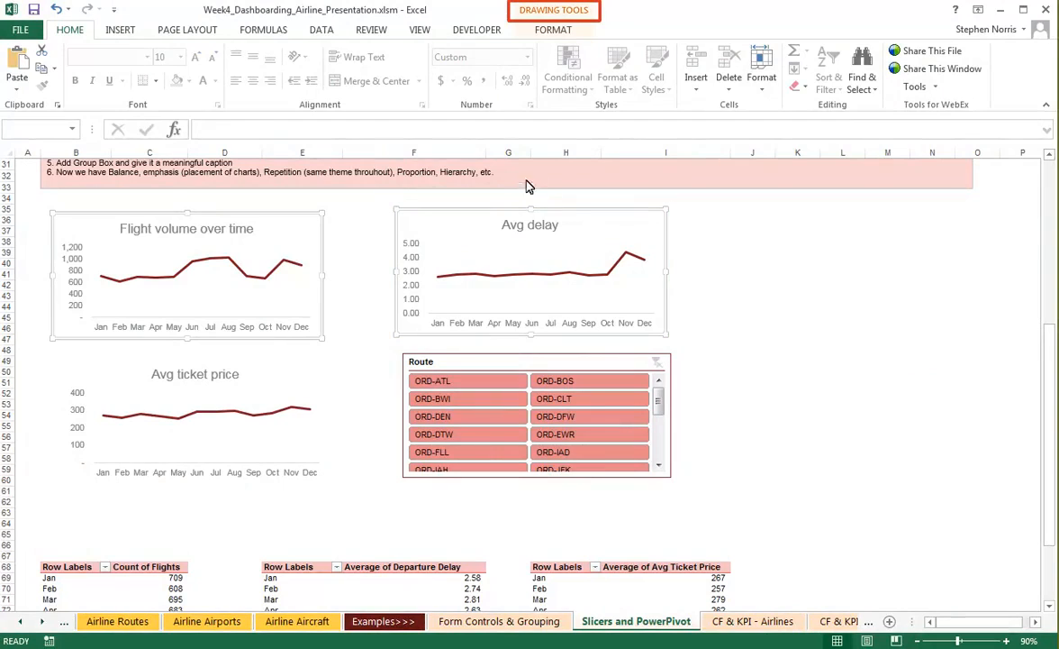
click(546, 31)
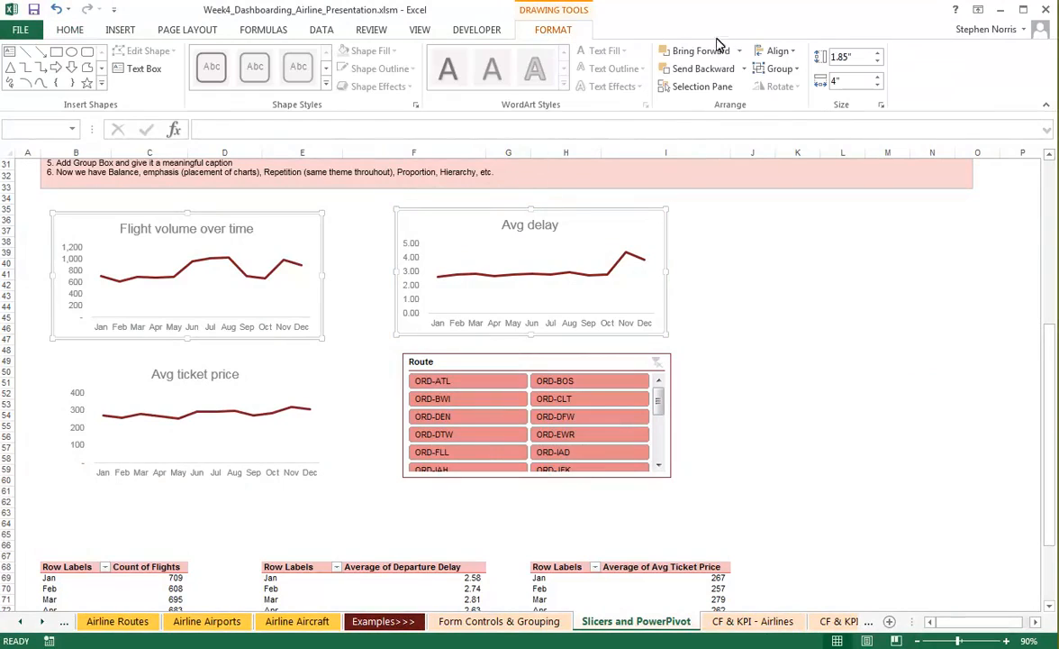
click(764, 52)
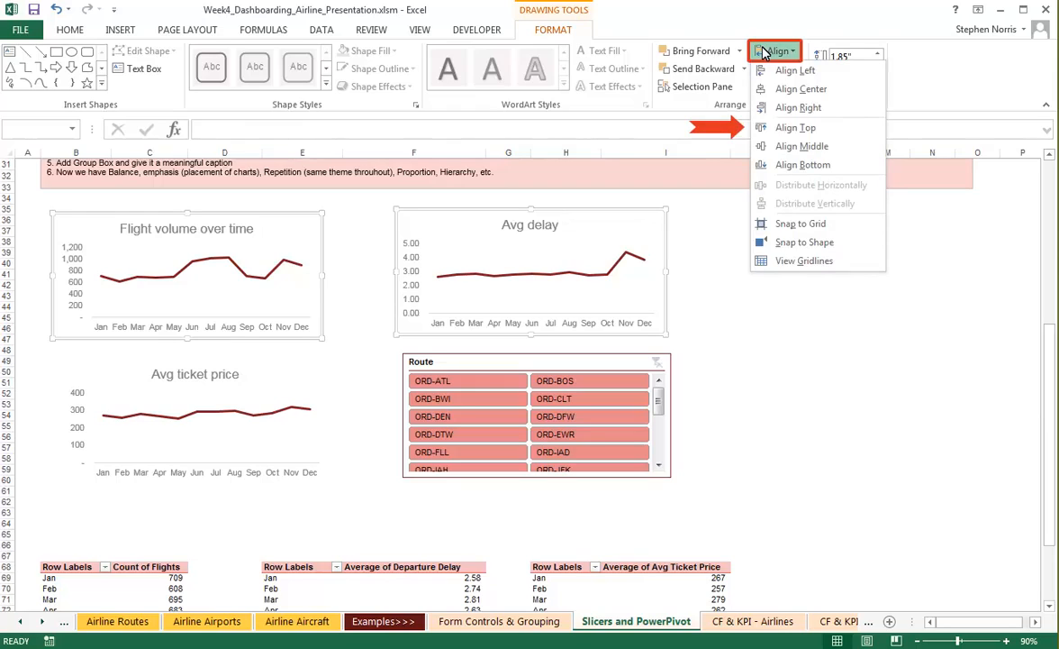
click(786, 127)
key(Escape)
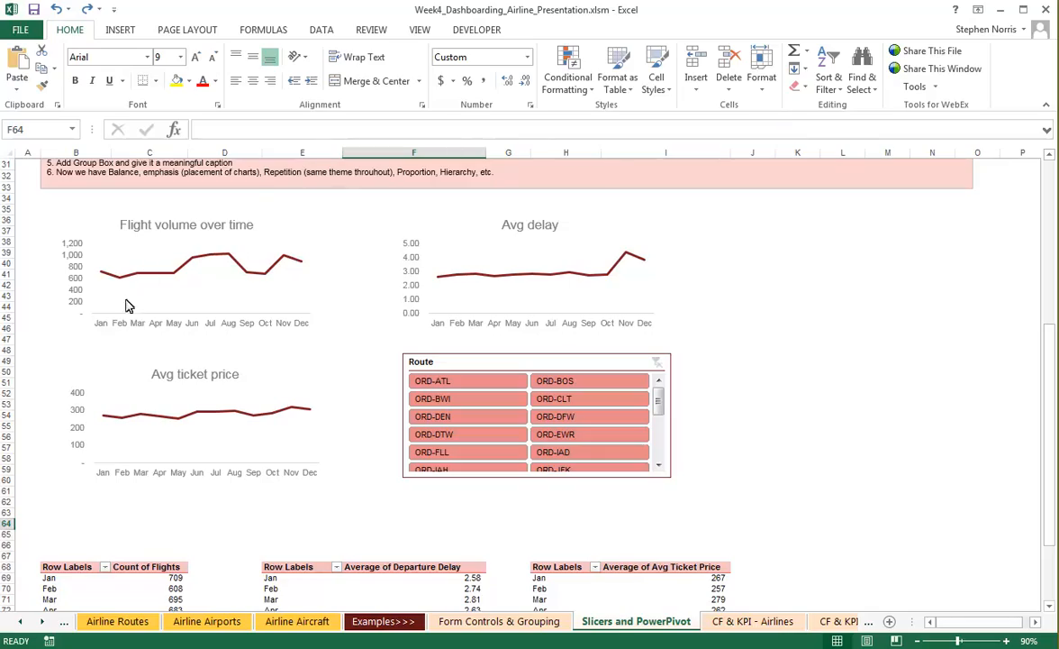
Align the top edges of the Avg ticket price chart and the Route slicer.
click(109, 379)
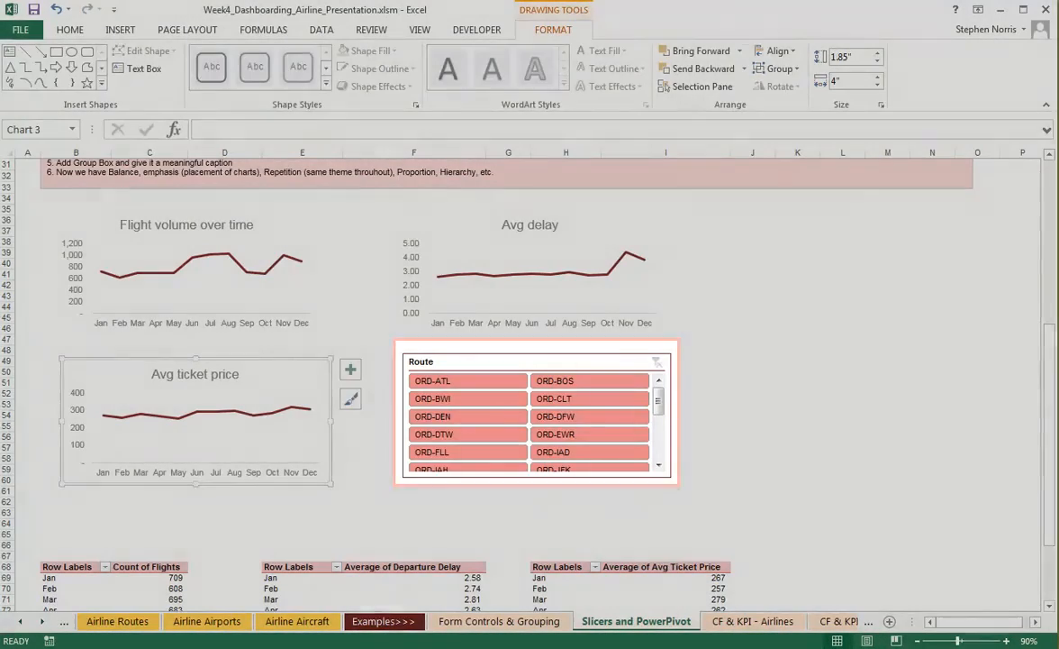
click(493, 351)
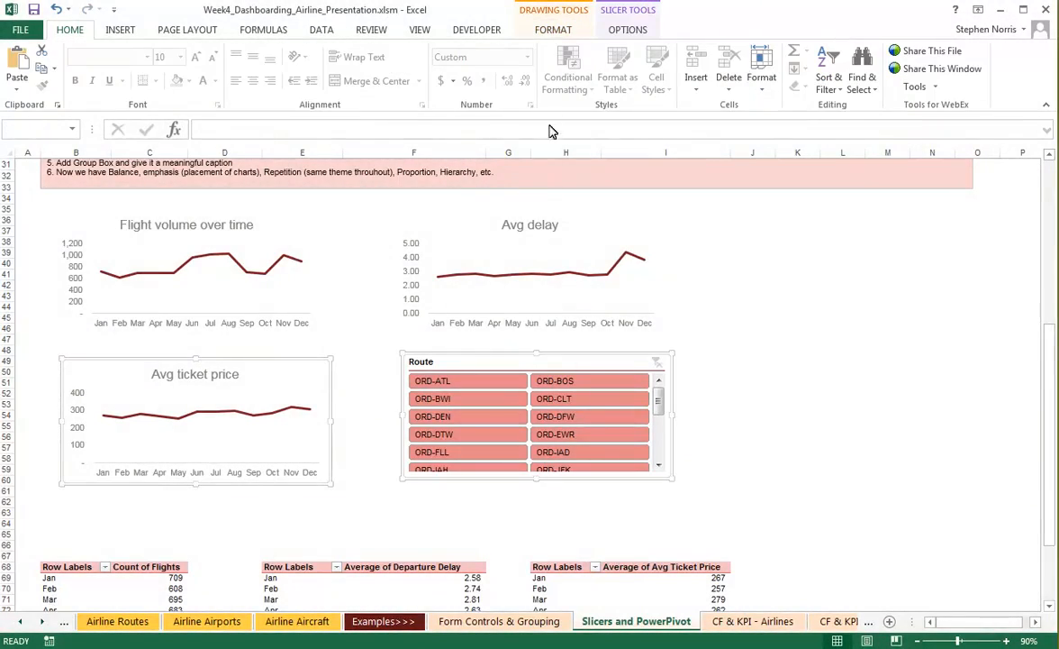
click(553, 29)
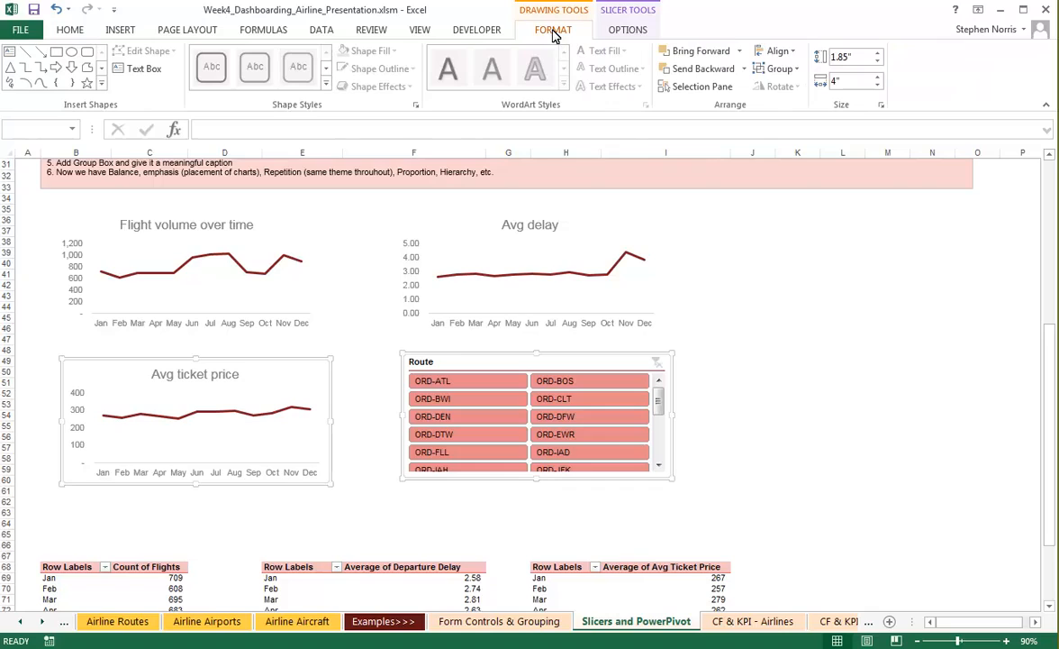
click(772, 52)
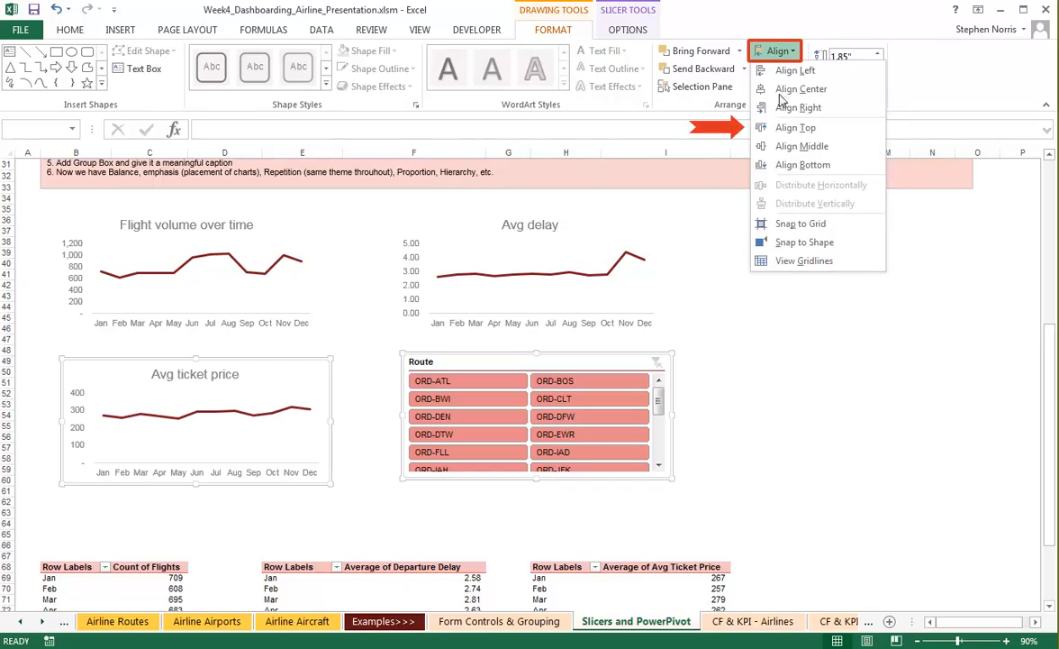
click(781, 127)
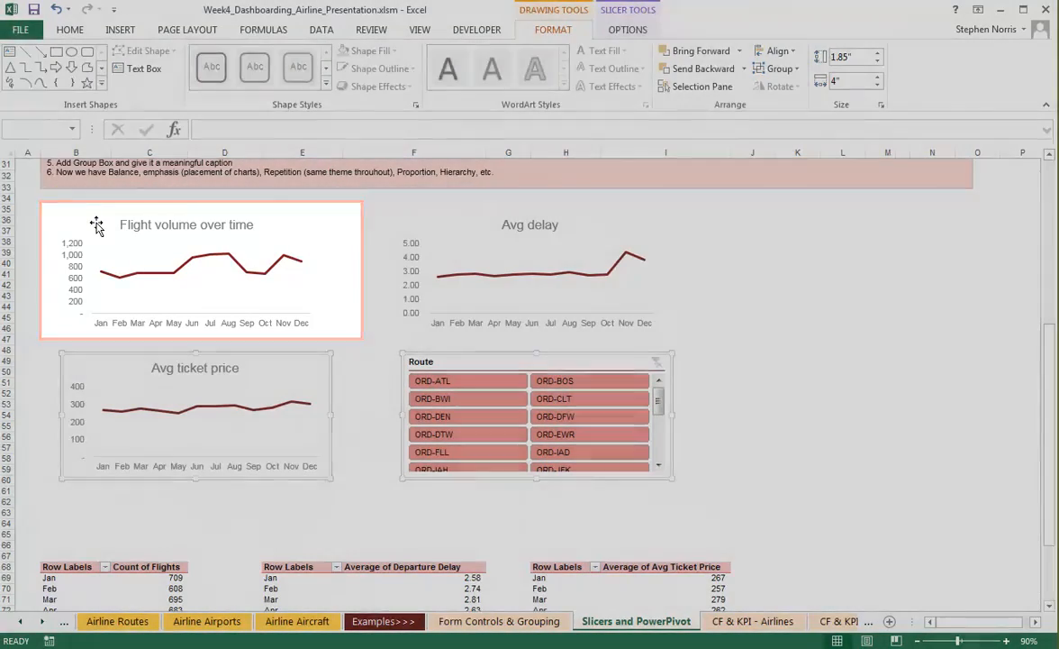
Align the left edges of the Flight volume over time and Avg ticket price charts.
click(104, 245)
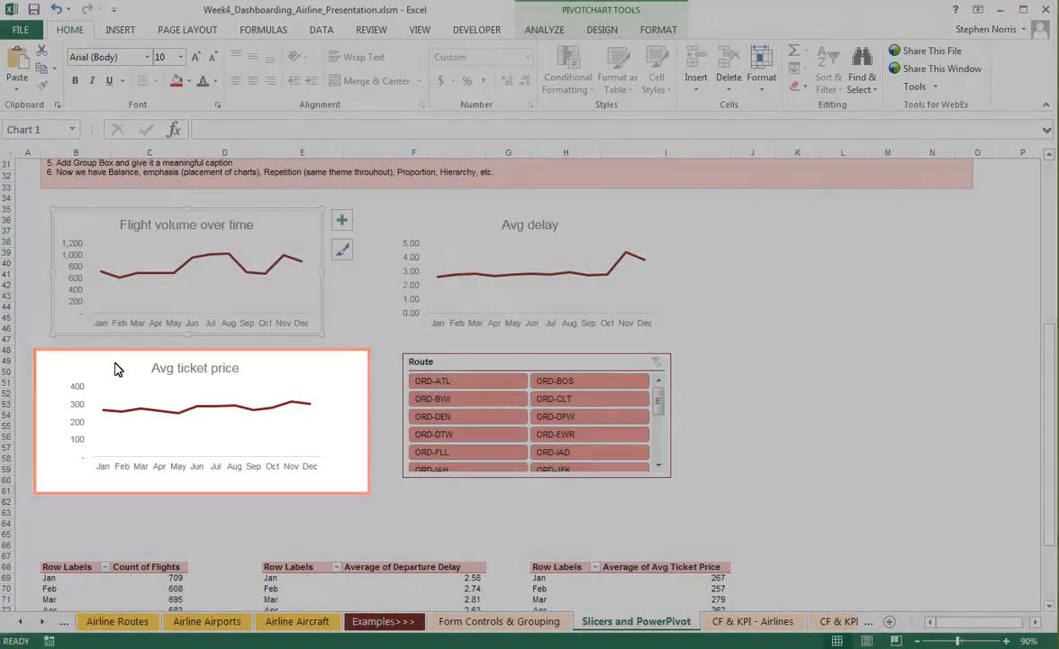
ctrl+click(267, 357)
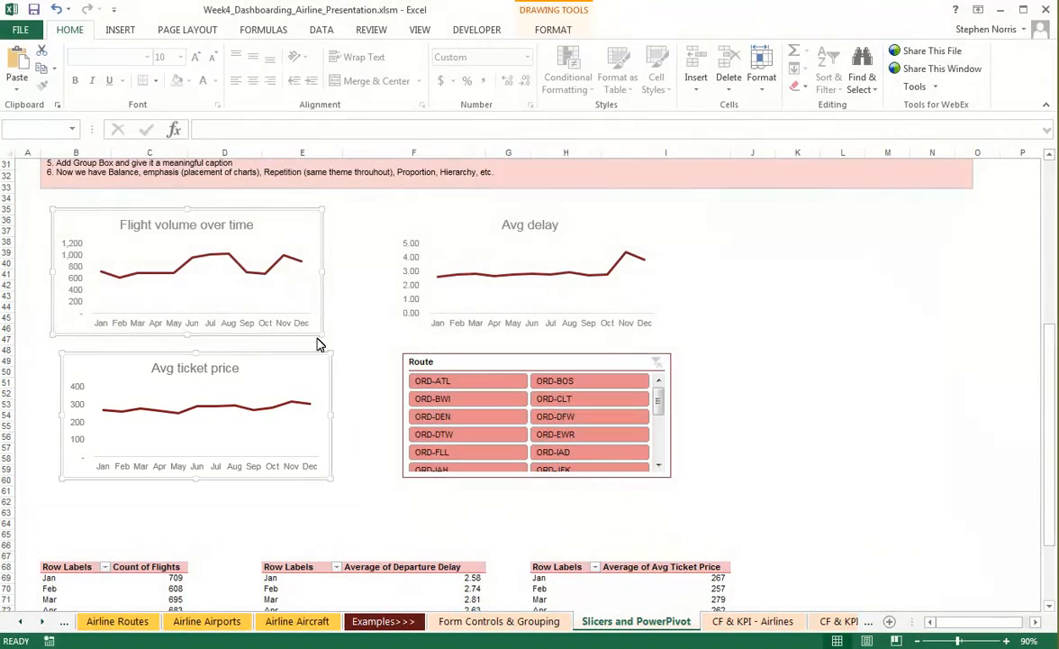
click(548, 32)
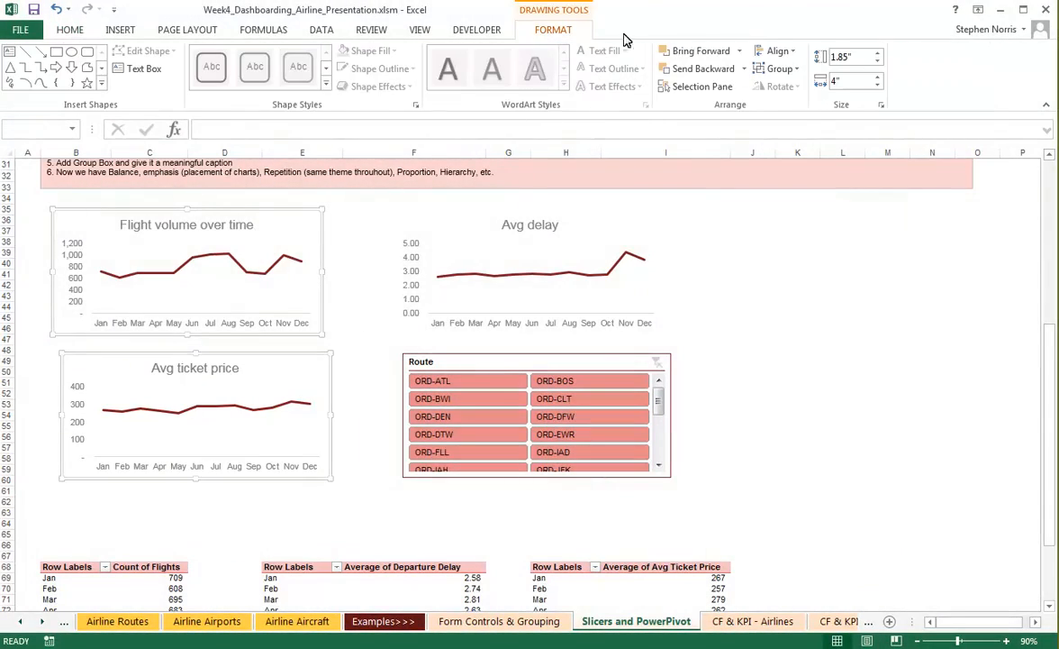
click(773, 50)
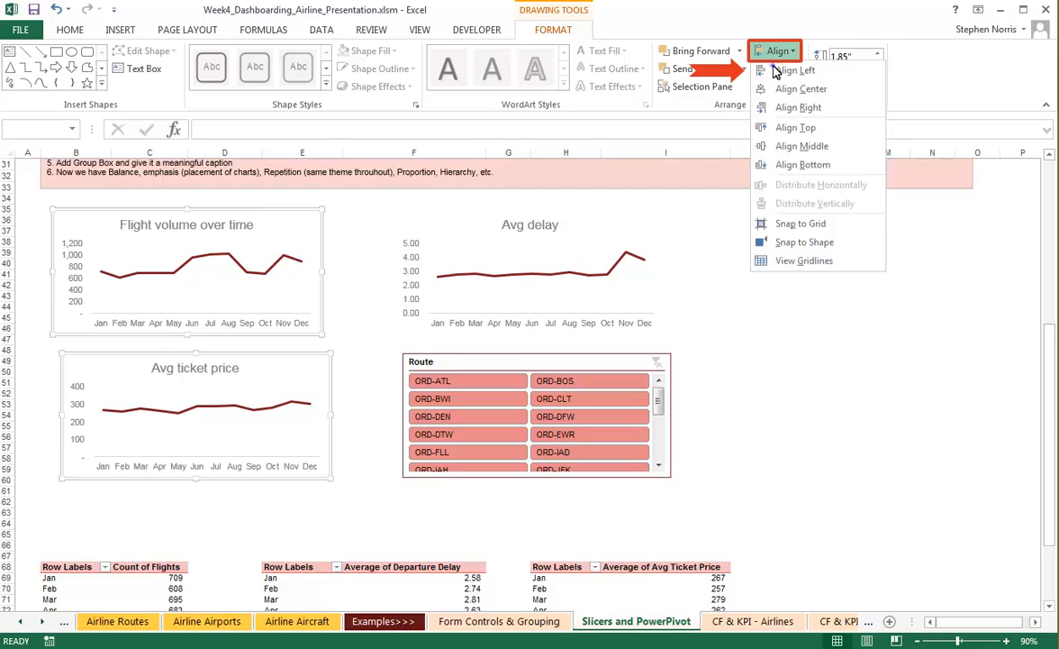
click(775, 71)
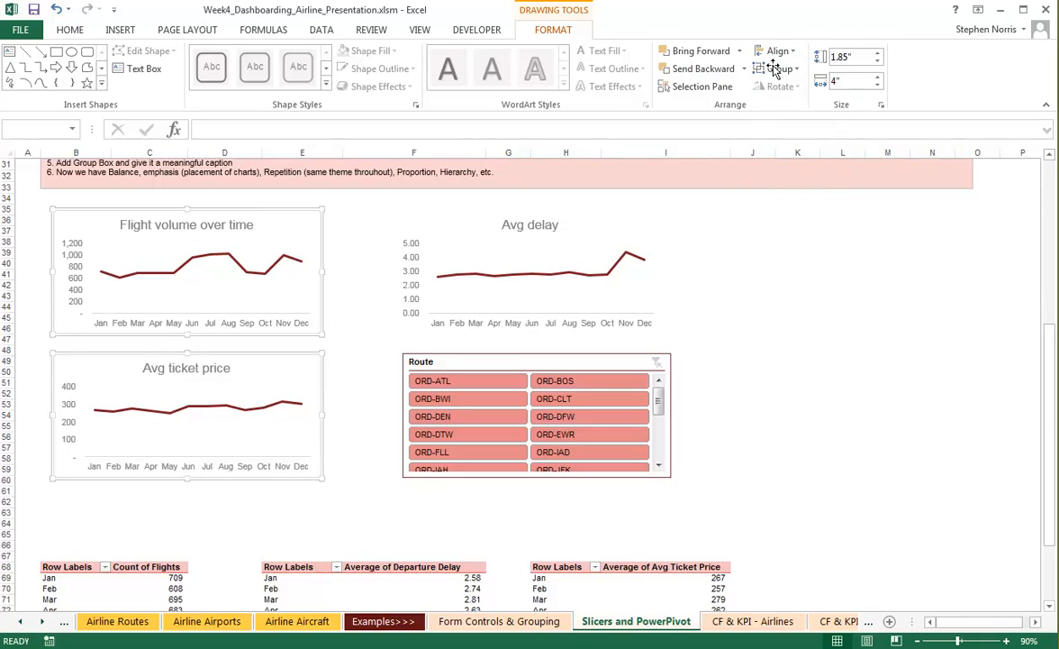
Align the left edges of the Avg delay chart and the Route slicer.
click(459, 228)
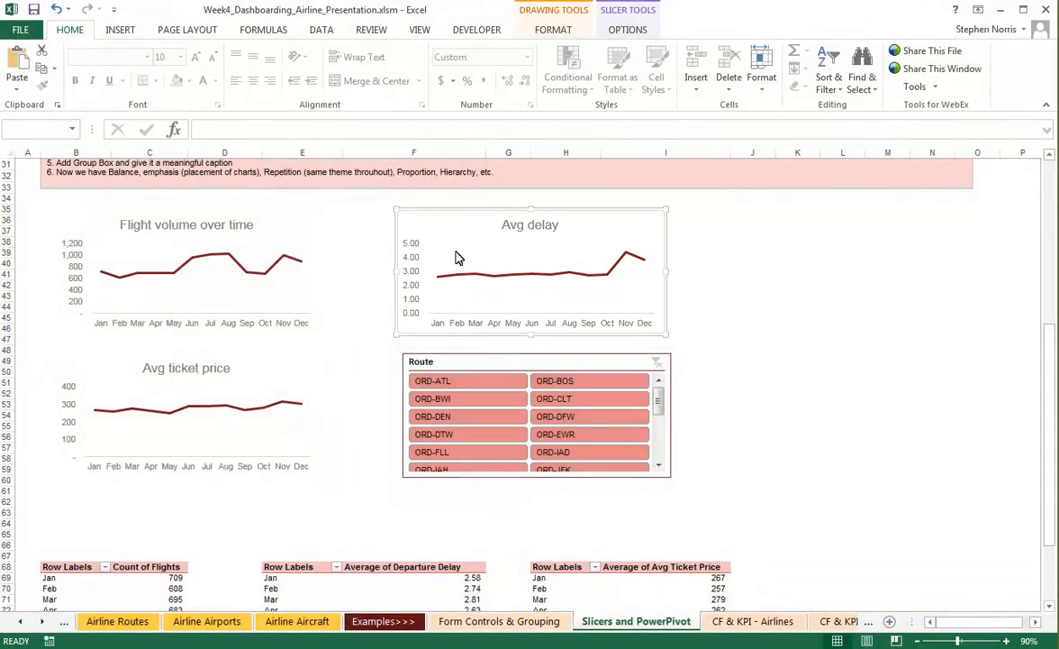
ctrl+click(455, 362)
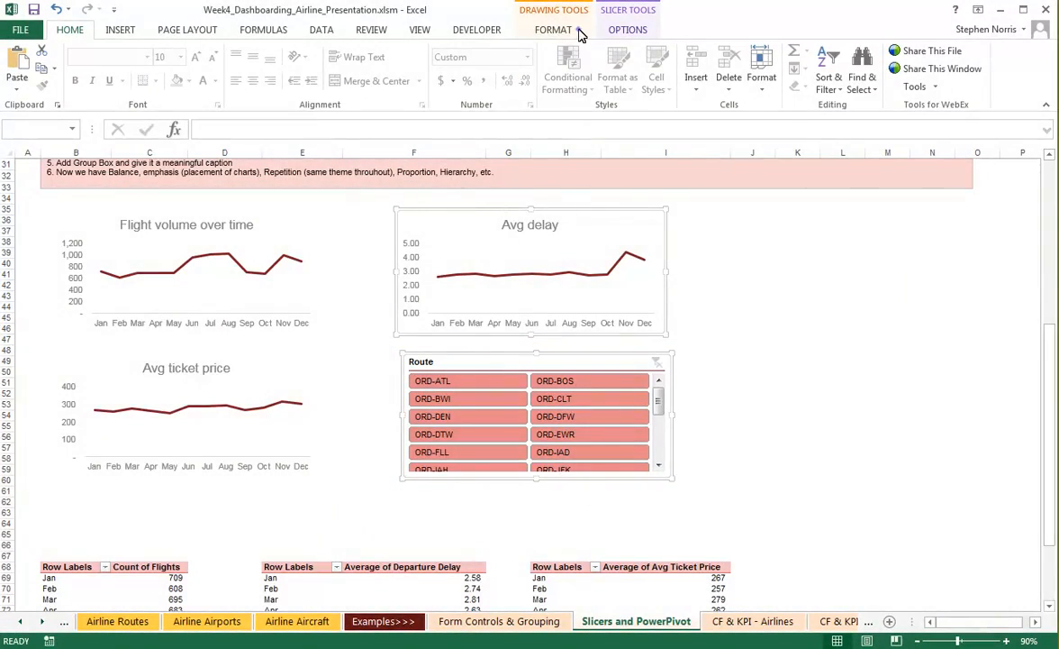
click(565, 30)
click(776, 51)
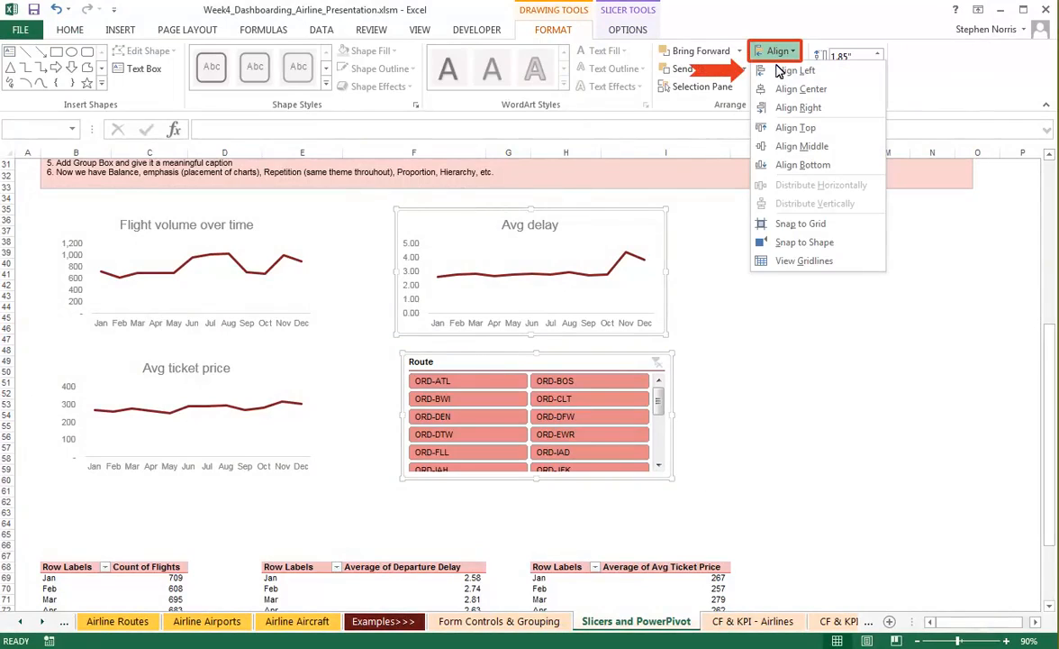
click(796, 70)
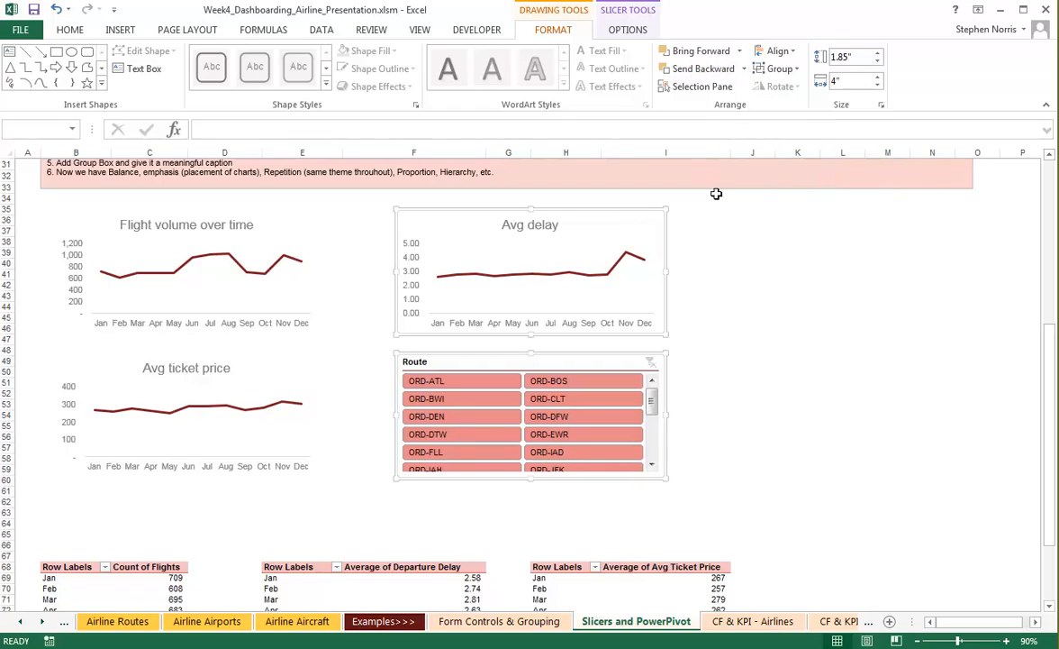
key(Escape)
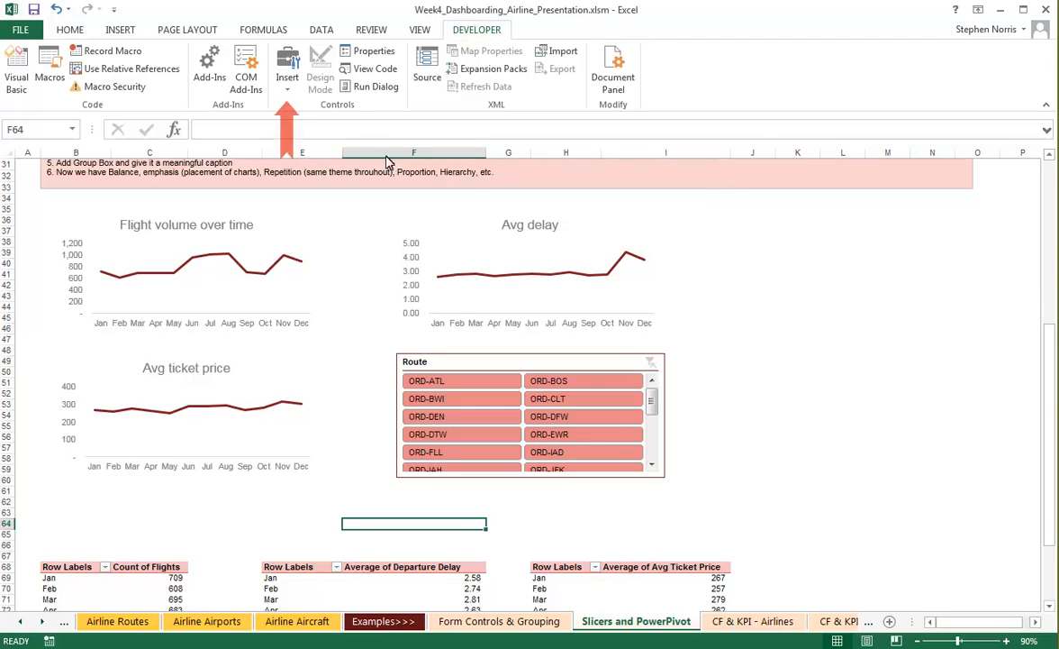
Draw a group box form control around the three charts and the Route slicer, spanning about rows 34 to 61.
click(302, 74)
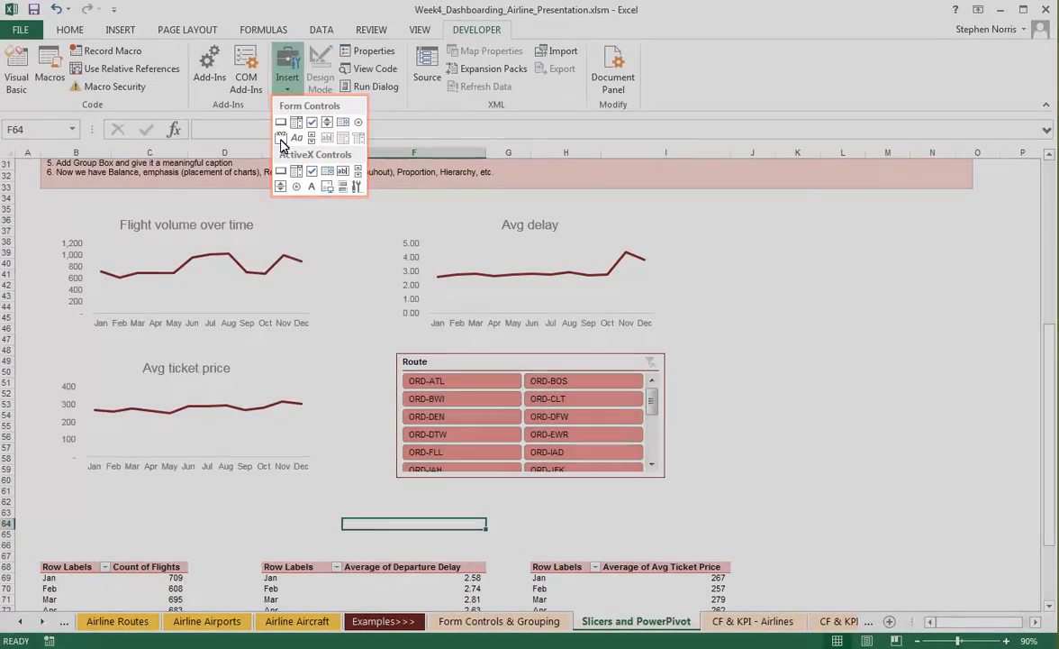
click(280, 139)
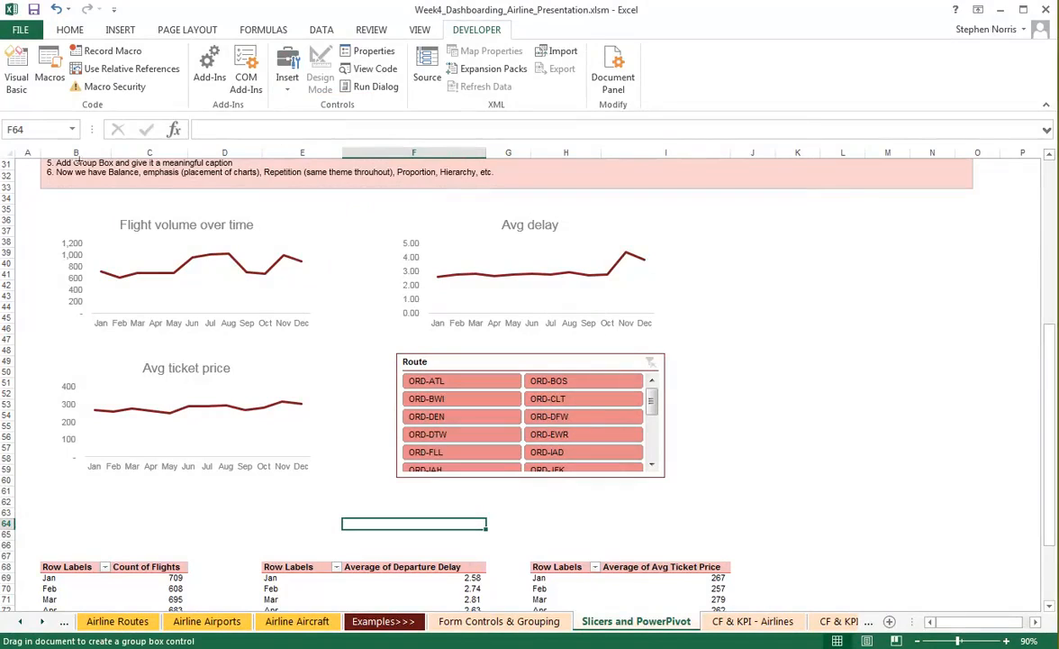
mouse_move(42, 198)
mouse_down()
mouse_move(193, 318)
mouse_move(518, 503)
mouse_move(698, 504)
mouse_move(710, 491)
mouse_up()
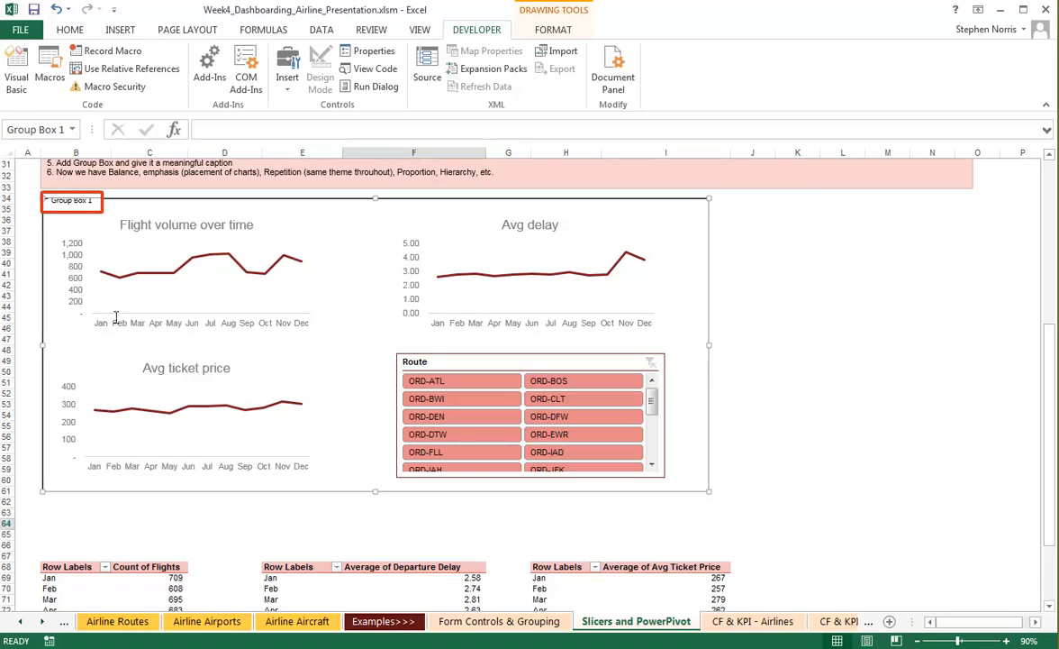
Replace the group box caption with "Drilldown by airline route using the slicer".
right_click(86, 204)
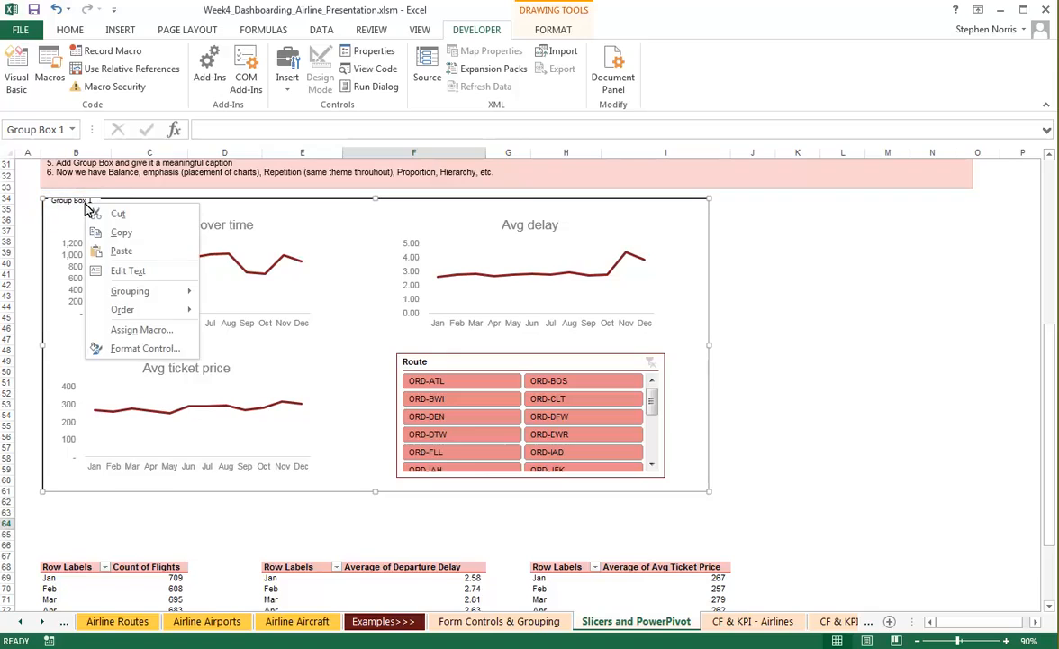
click(116, 270)
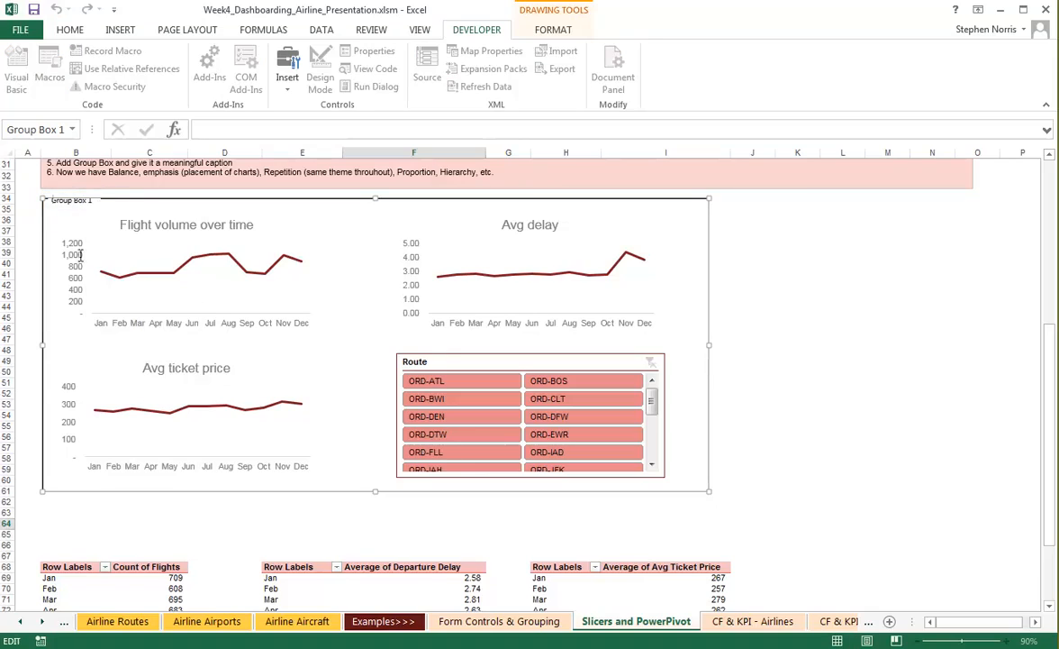
key(Delete)
key(Delete)
key(Delete)
key(Delete)
key(Delete)
key(Delete)
key(Delete)
key(Delete)
key(Delete)
key(Delete)
key(Delete)
text(Drill down by a)
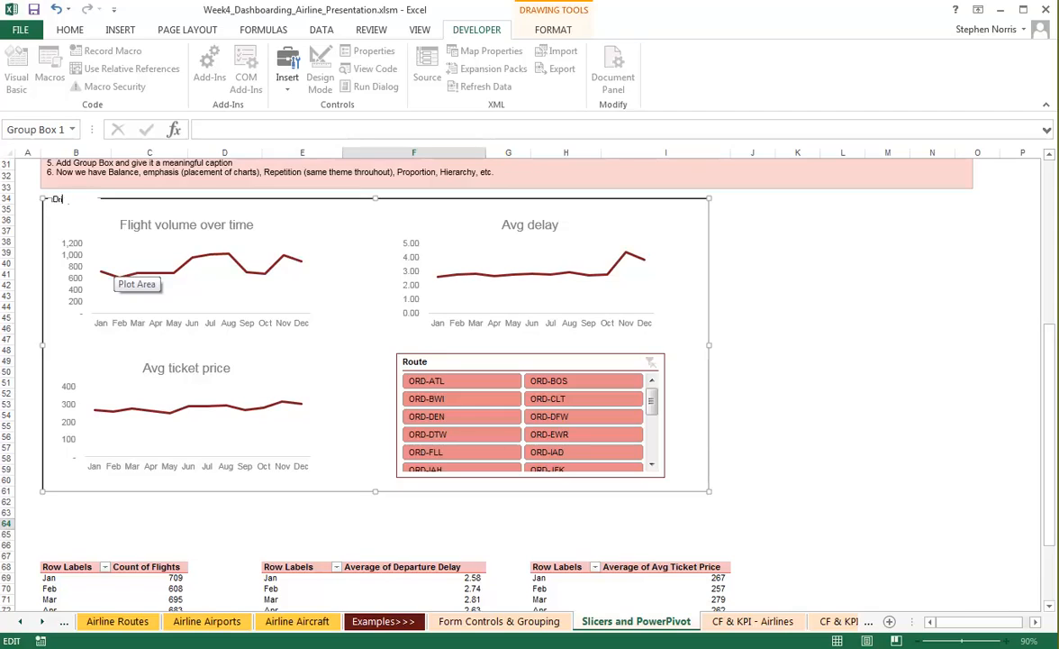
text(irline route usin)
text(g the slicer)
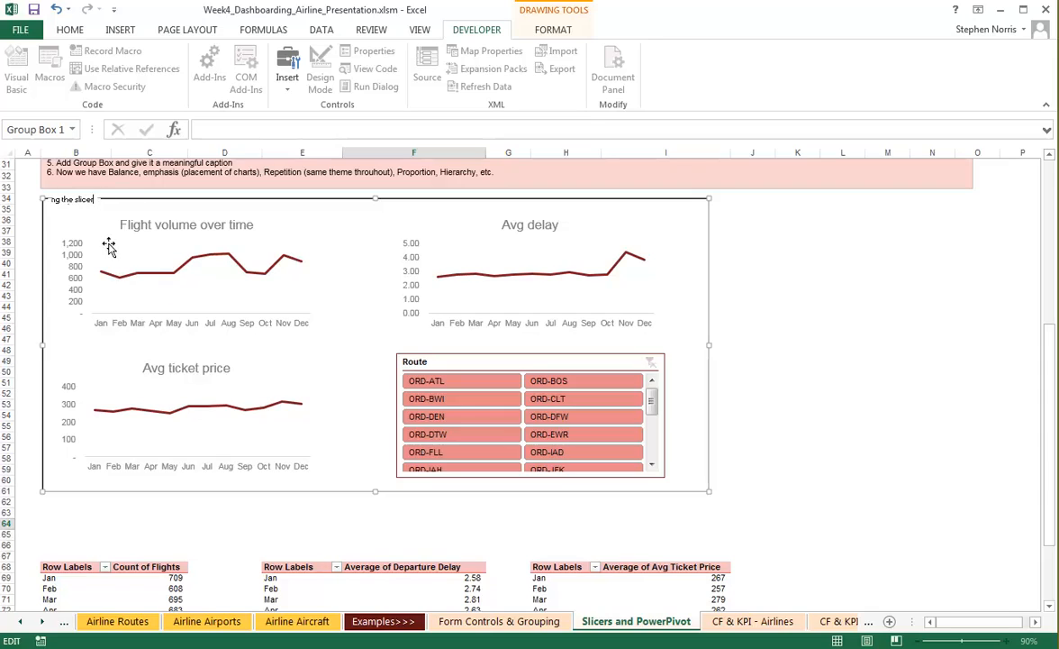
click(88, 502)
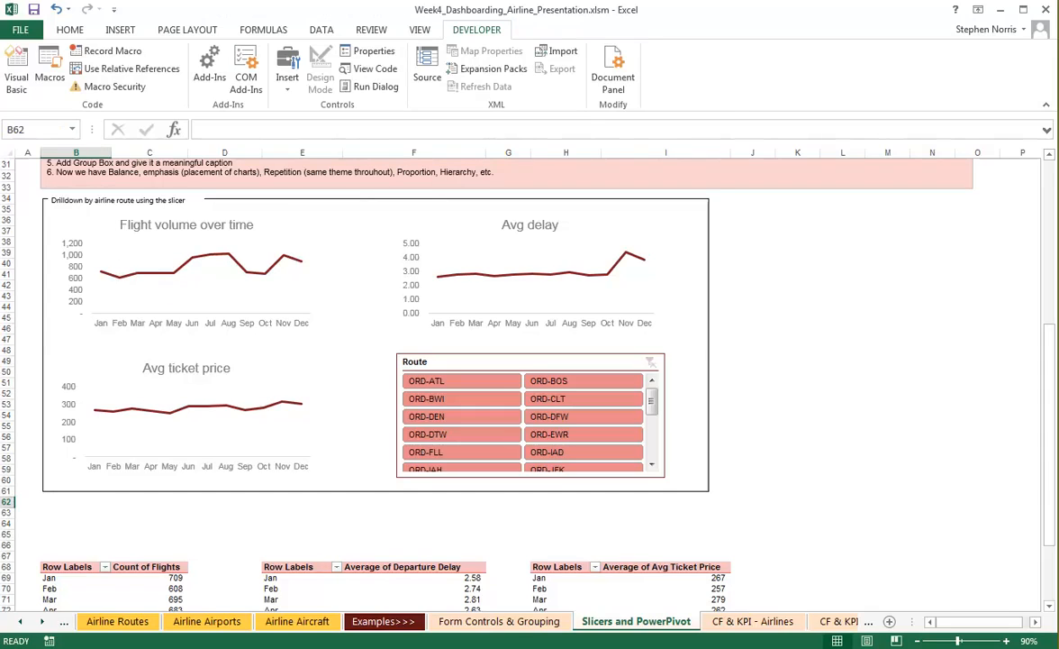